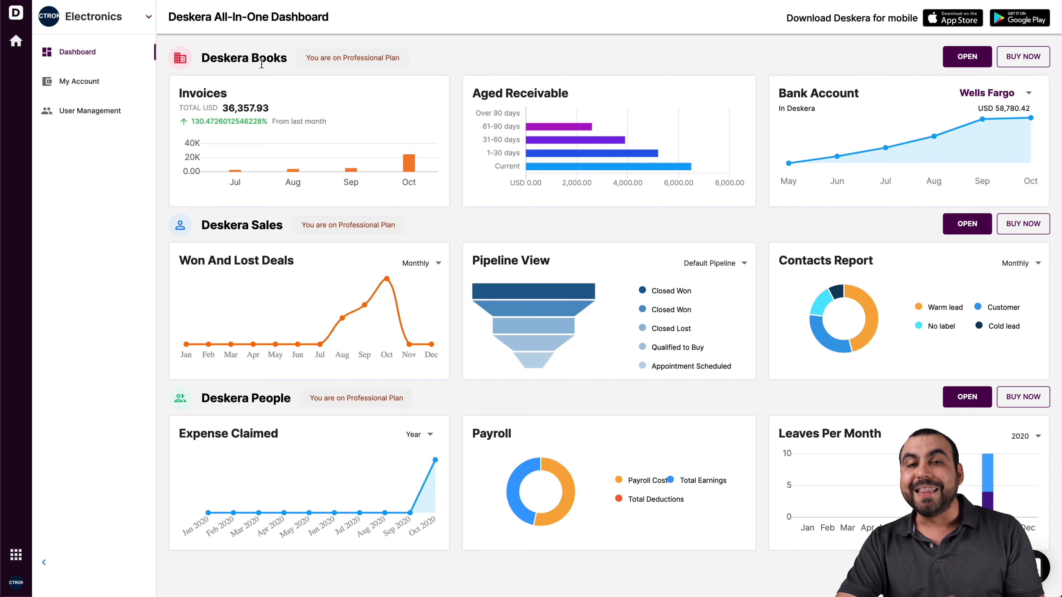
Open Deskera Books and look at its user settings and the list of bank accounts.
click(963, 64)
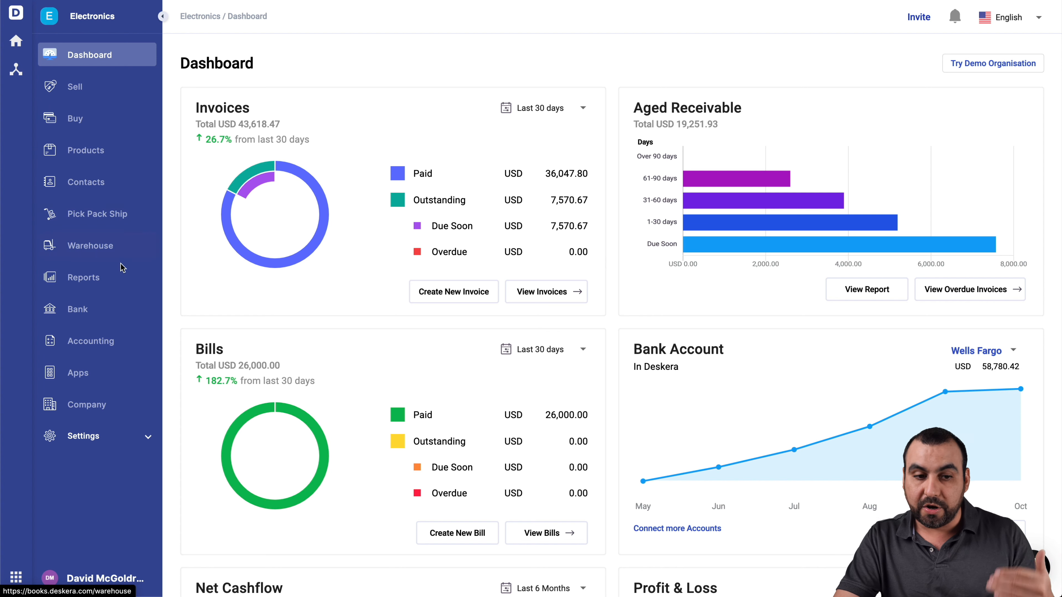
click(130, 436)
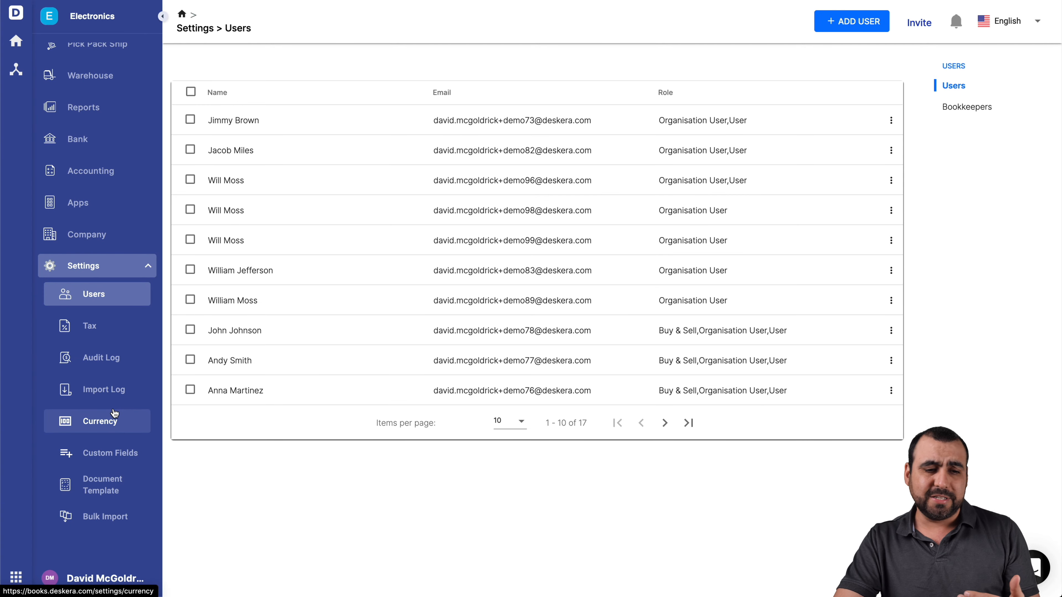
scroll(97, 418, up, 5)
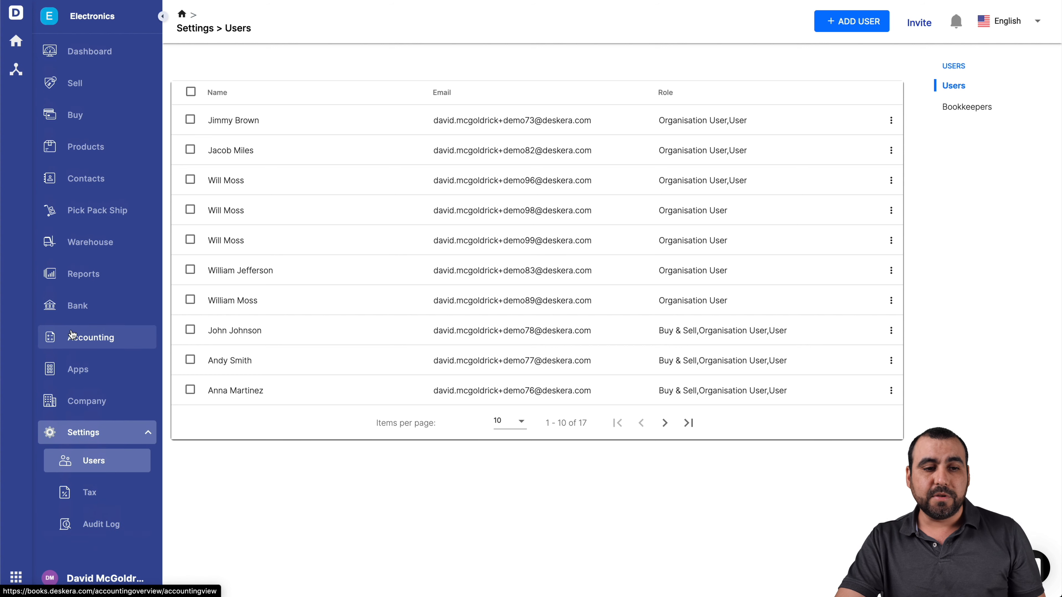
click(88, 305)
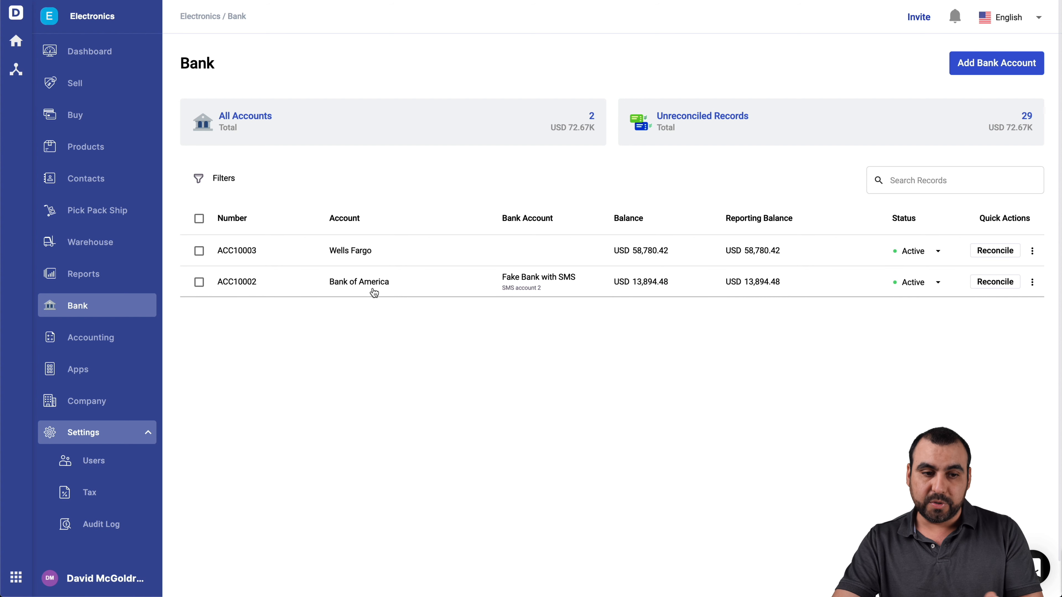
Browse the featured apps in the Deskera app marketplace.
click(128, 374)
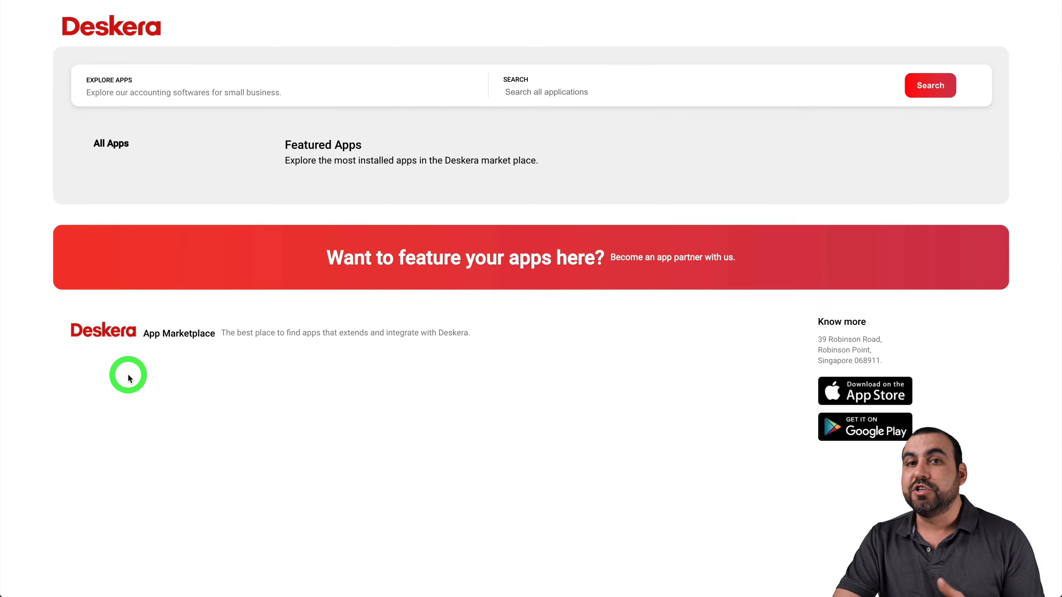
scroll(128, 379, down, 2)
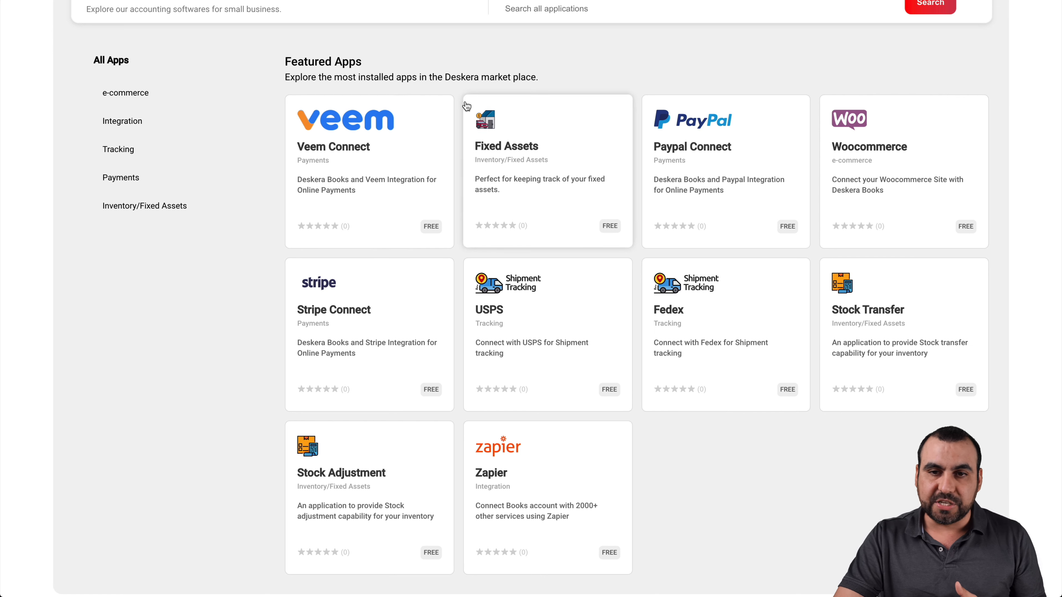
scroll(465, 104, up, 2)
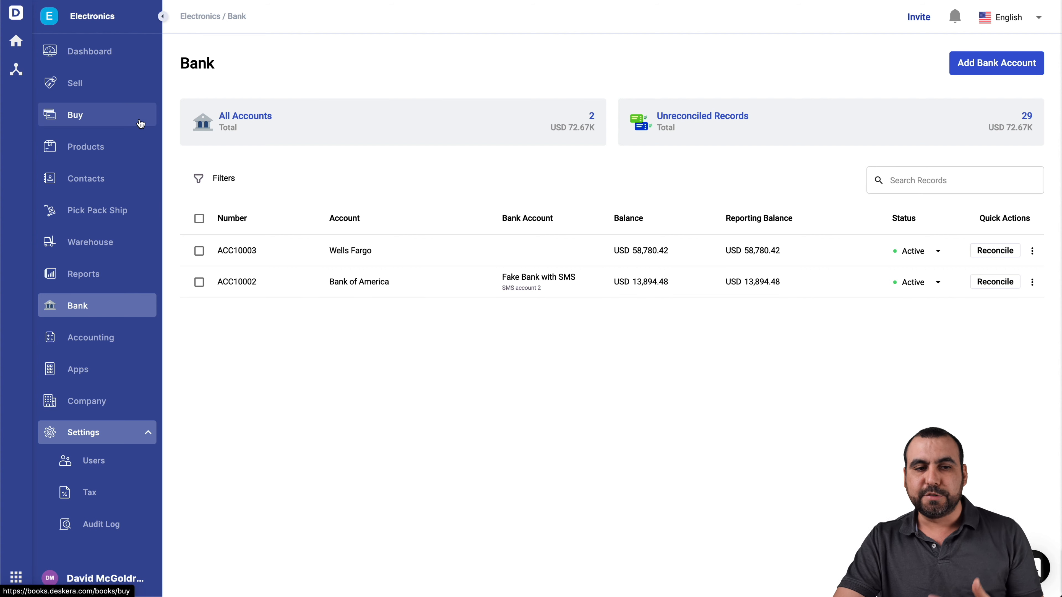
Start a new quote in the sell records and choose Maire's Computers as its contact.
click(110, 81)
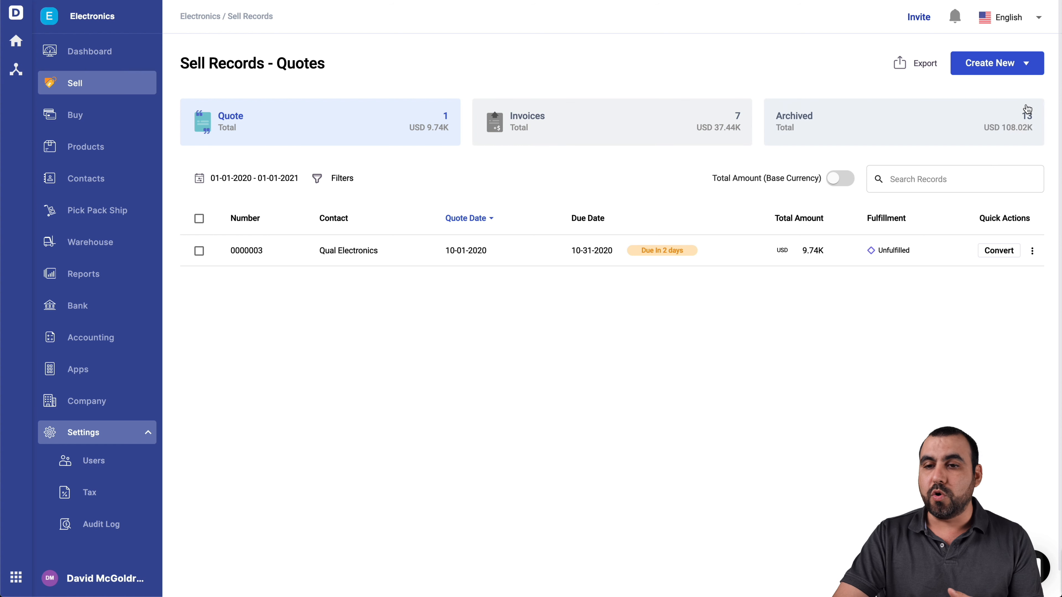
click(1015, 64)
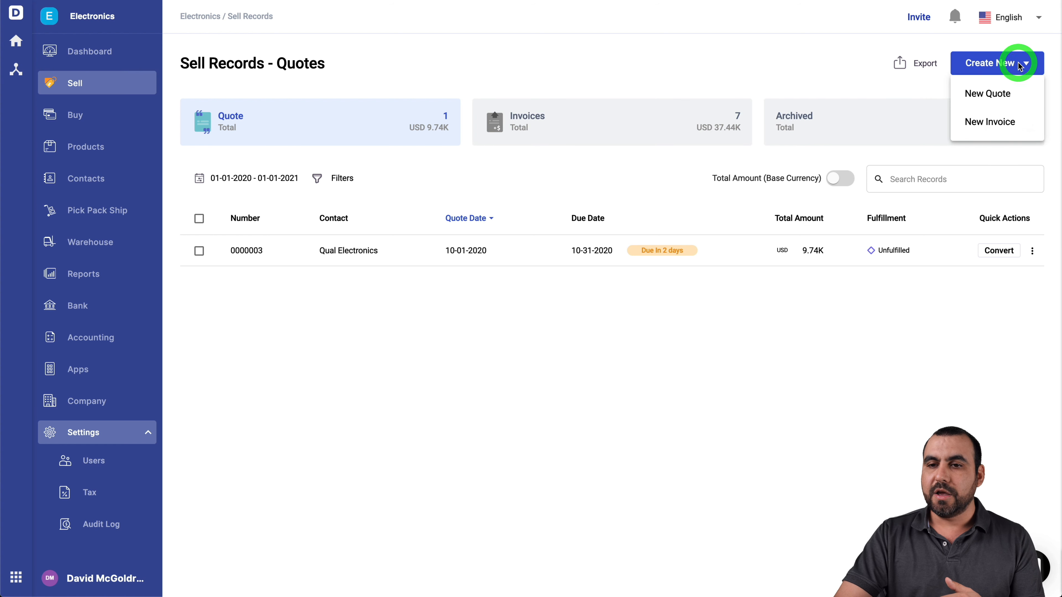
click(990, 98)
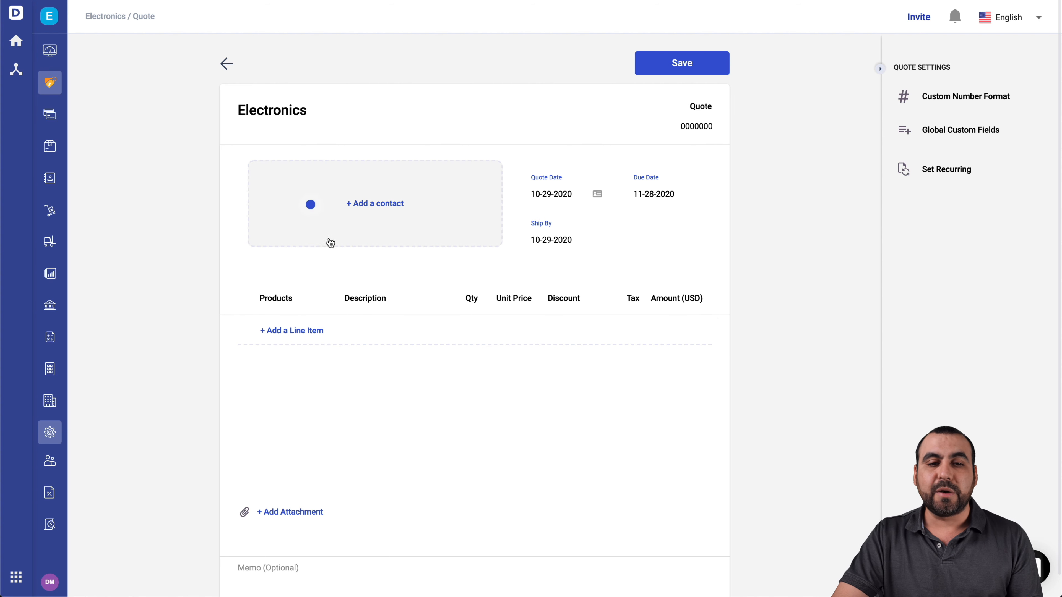
click(365, 205)
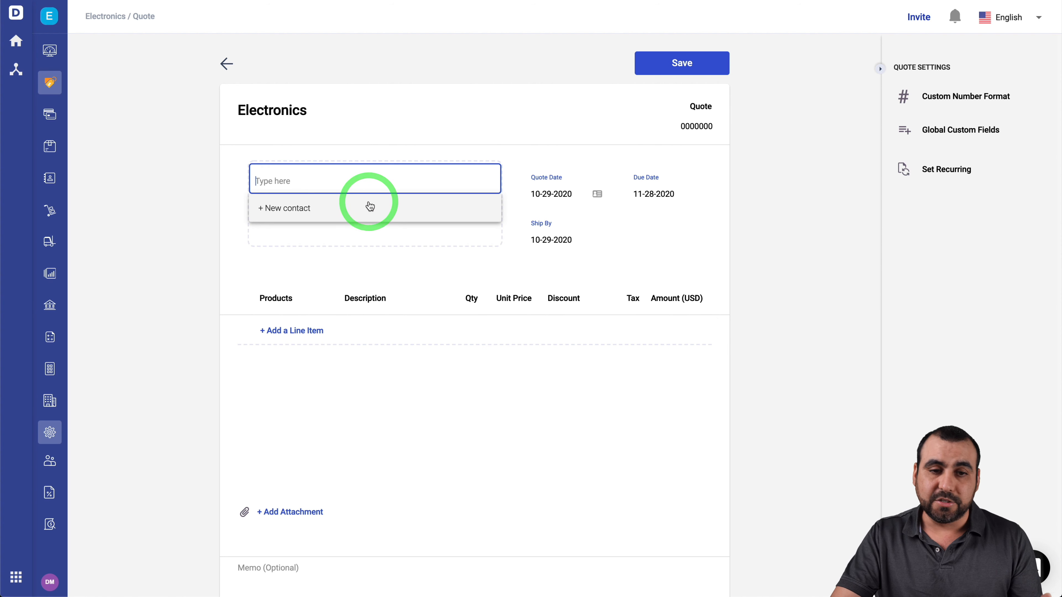
text(a)
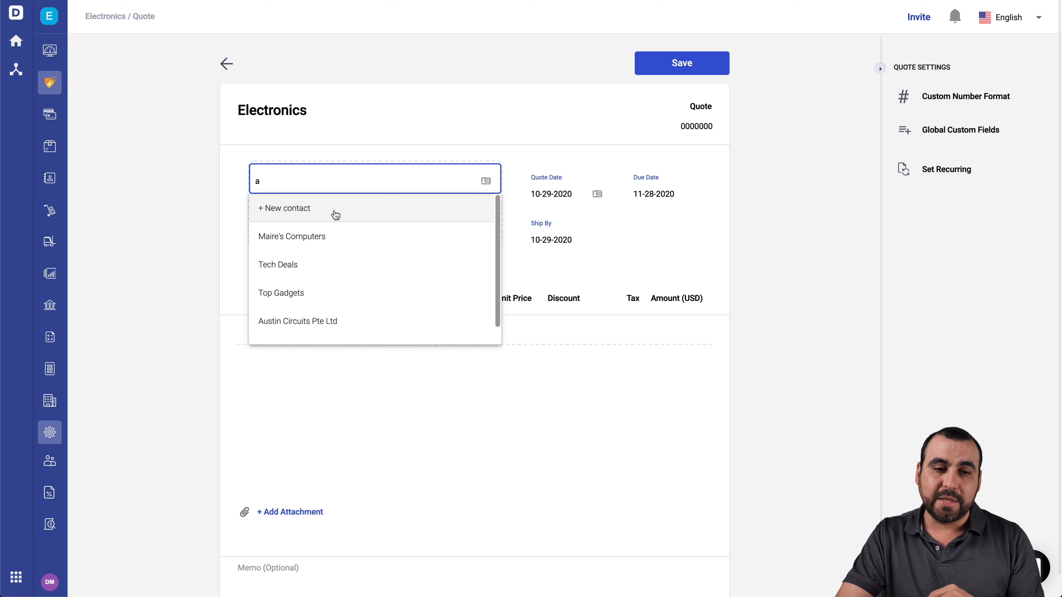
click(328, 248)
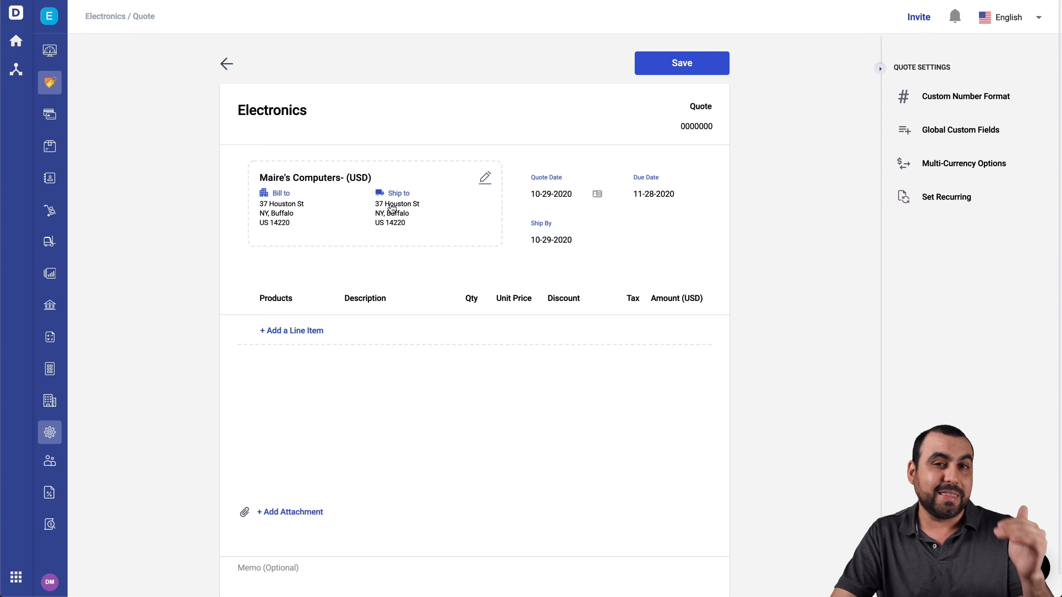
Set the quote's due date to 11-30-2020, keeping the quote date and ship-by date as they are.
click(543, 193)
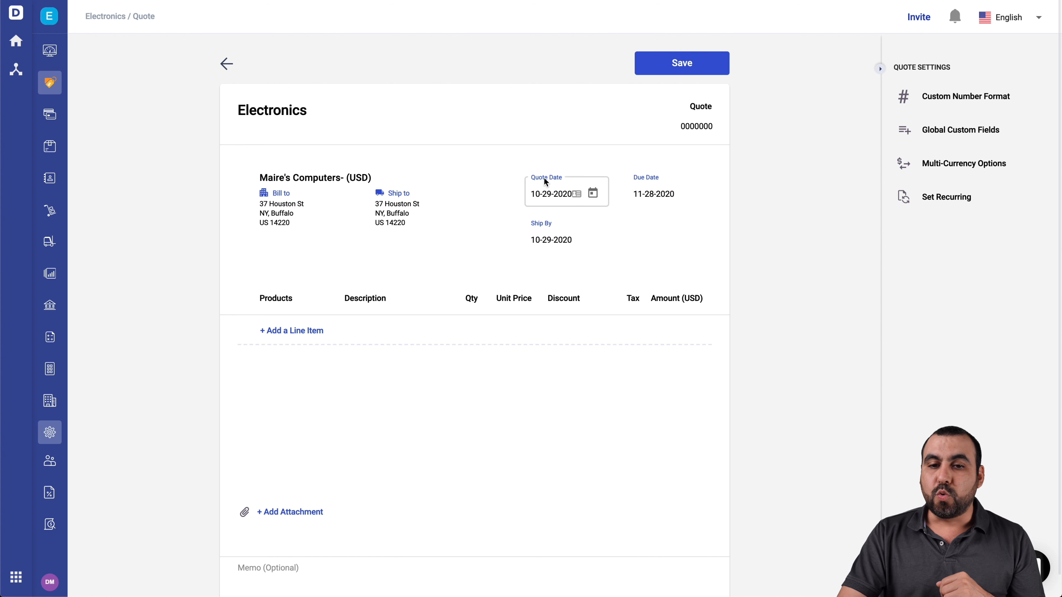
click(652, 195)
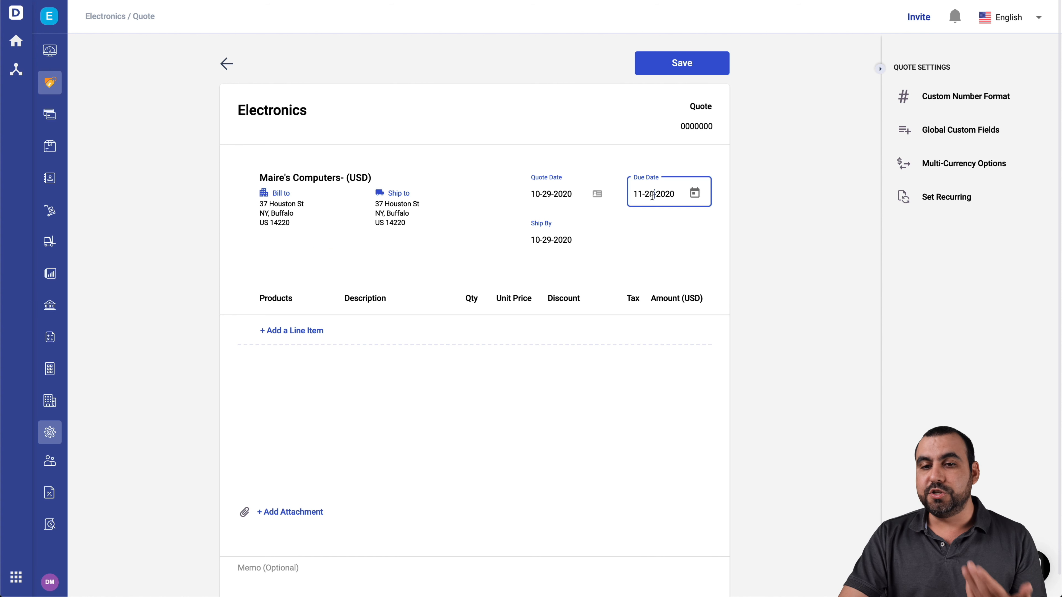
click(696, 192)
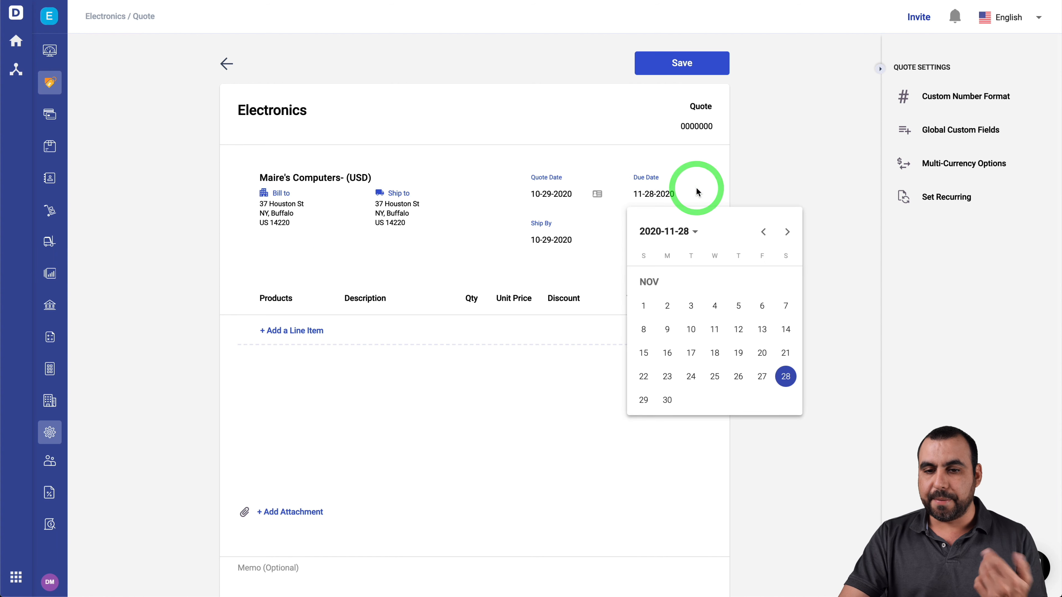
click(667, 400)
click(600, 250)
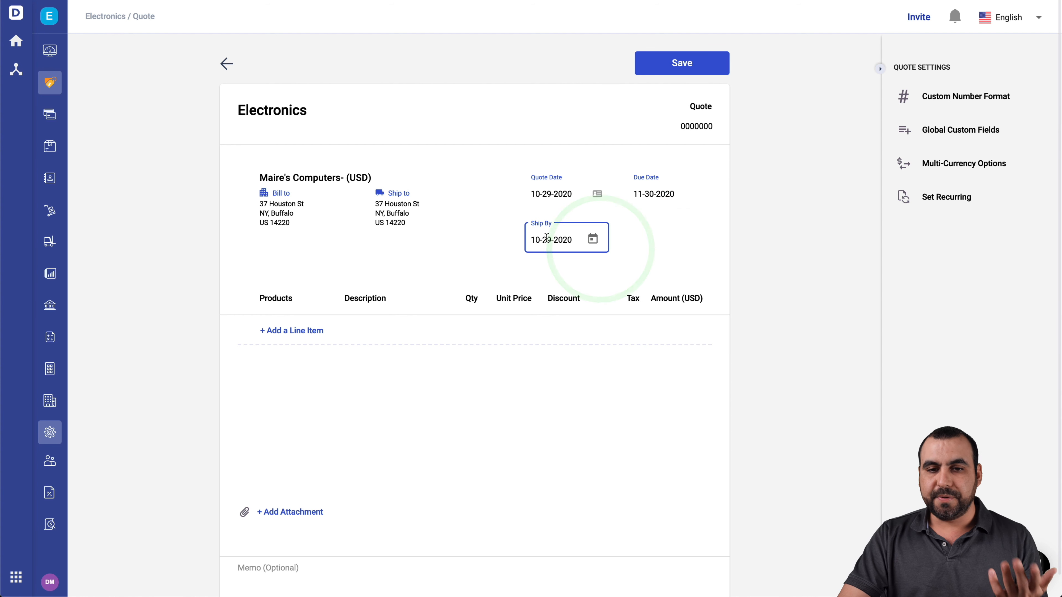
click(484, 424)
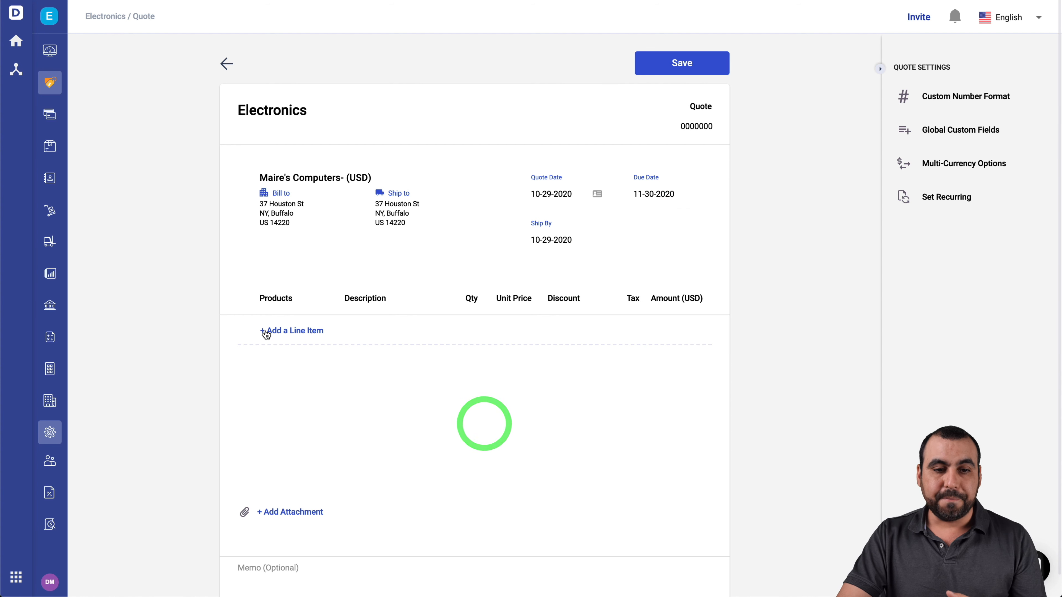
Add a line item to the quote for the product Laptop with a quantity of 2.
click(292, 332)
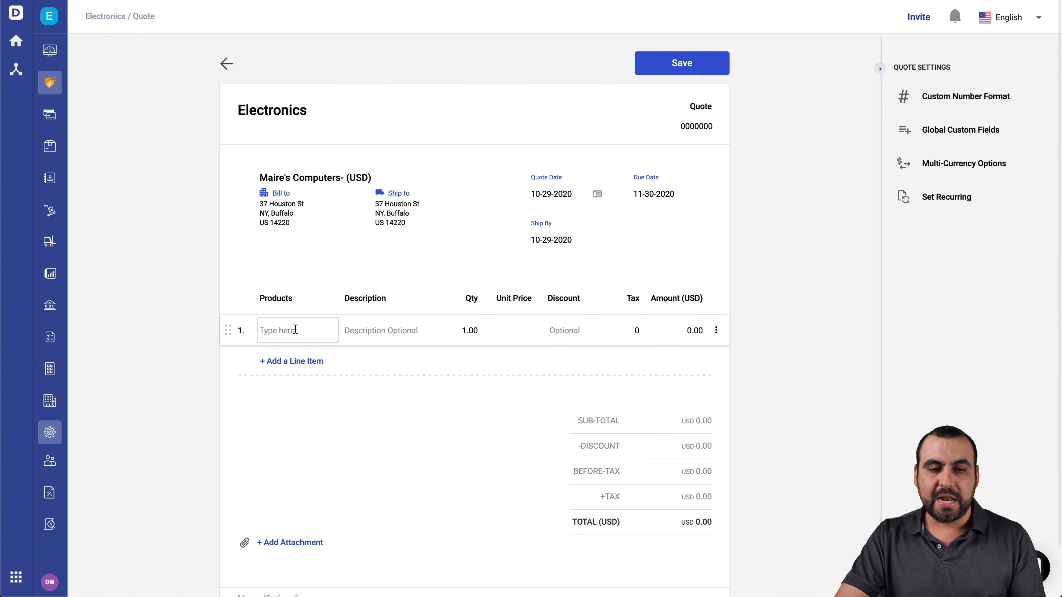
click(295, 330)
text(a)
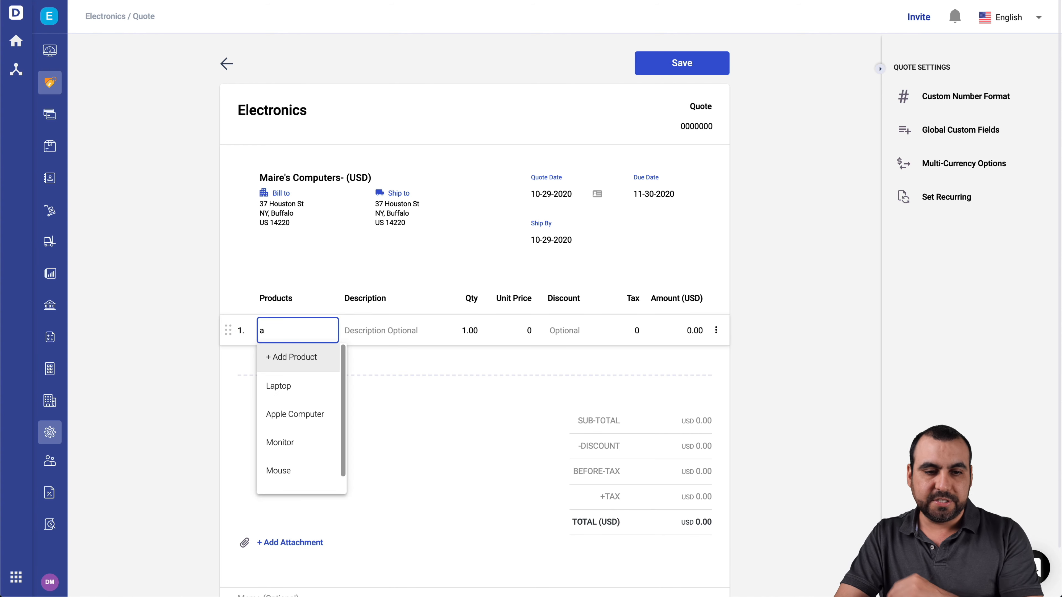
click(302, 386)
click(428, 395)
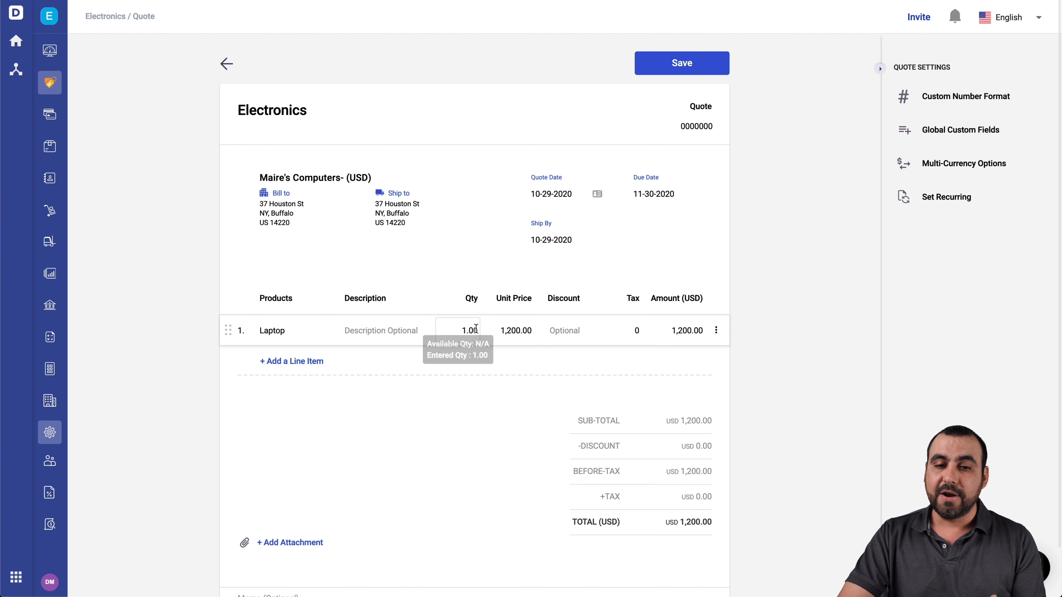
click(467, 334)
click(515, 351)
click(565, 363)
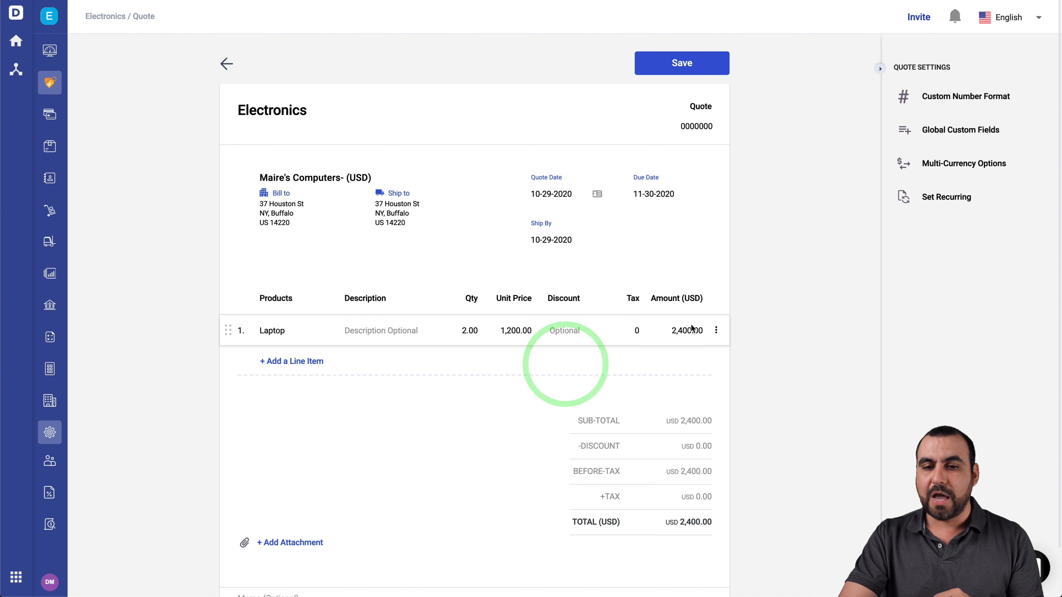
Enter a flat discount of 10 for the Laptop line item.
click(556, 331)
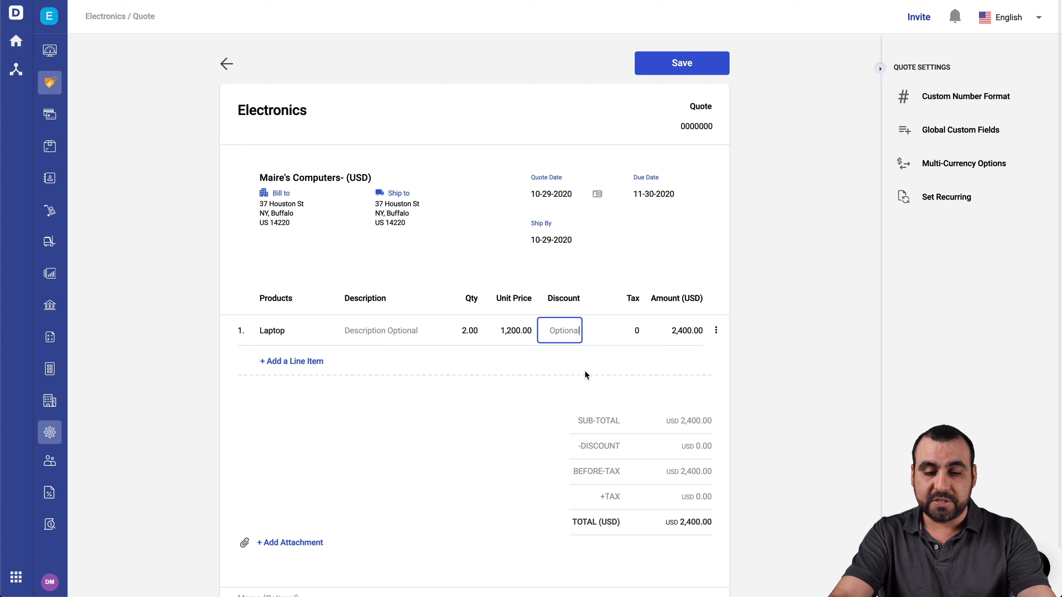
text(10)
click(600, 376)
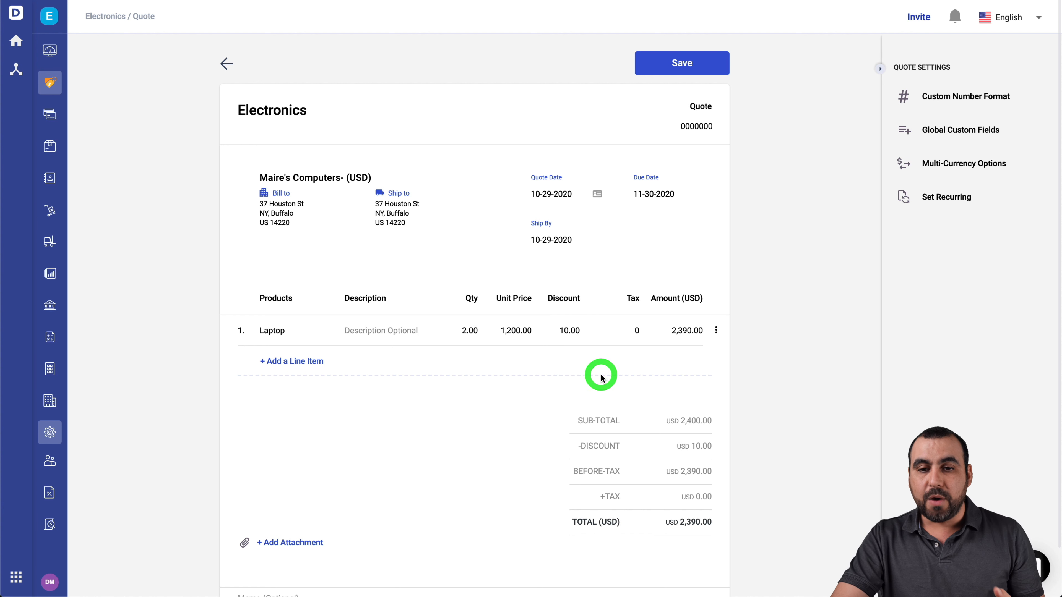
Set the Laptop line item's discount to 10%.
click(562, 331)
text(10%)
click(573, 362)
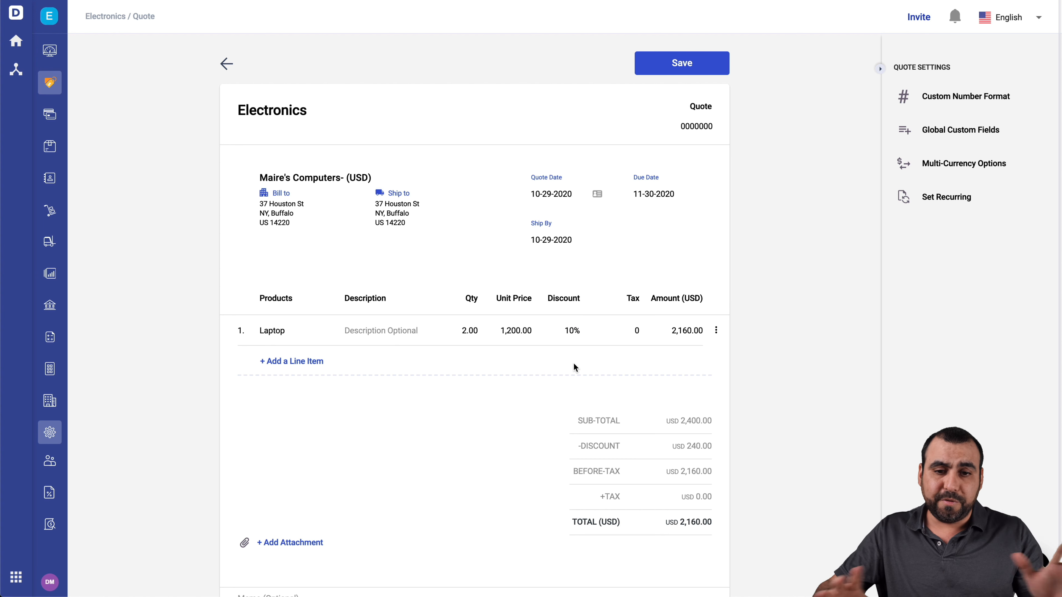
Add the memo "NO REFUNDS" to the quote below the totals.
scroll(573, 362, down, 2)
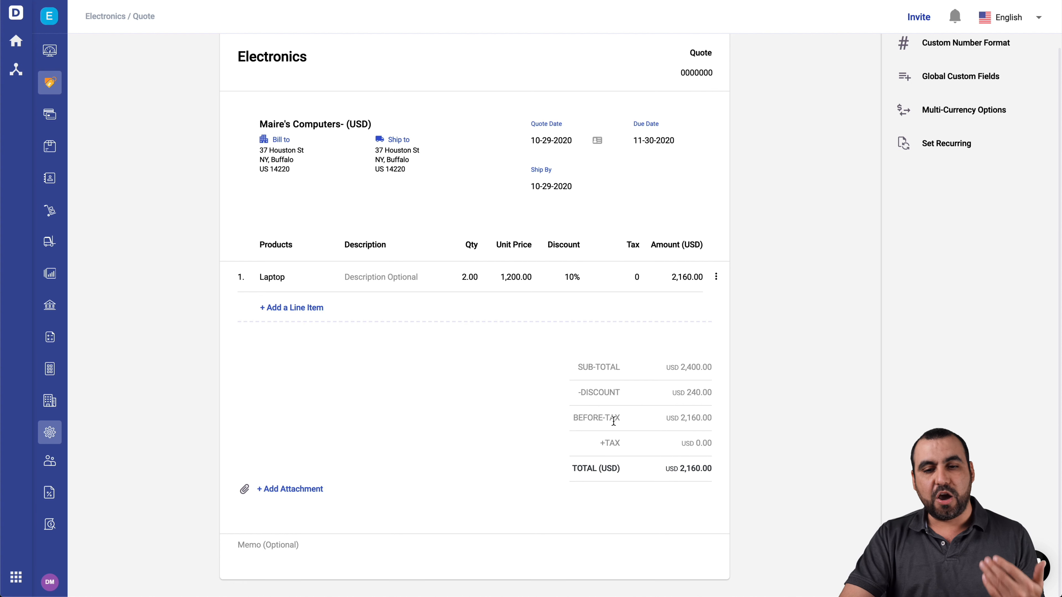
drag(587, 443, 711, 443)
click(711, 443)
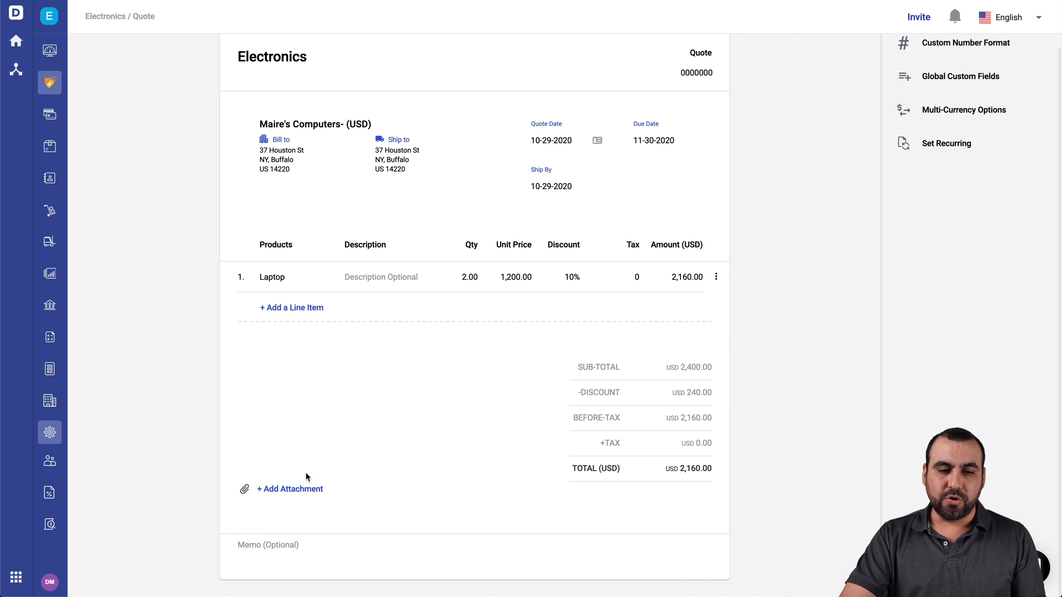
click(270, 546)
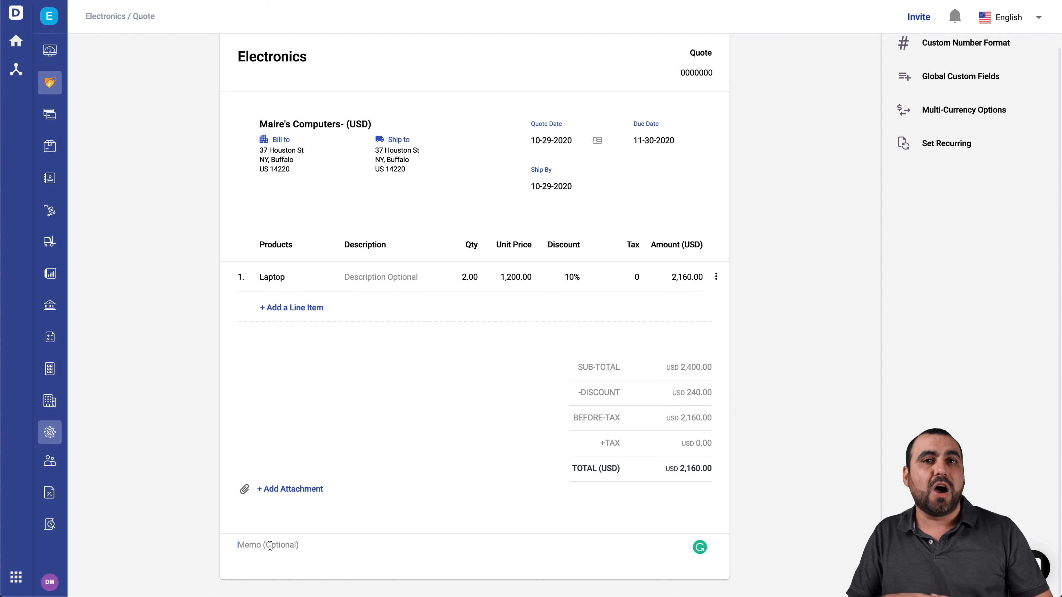
text(NO REFUNDS)
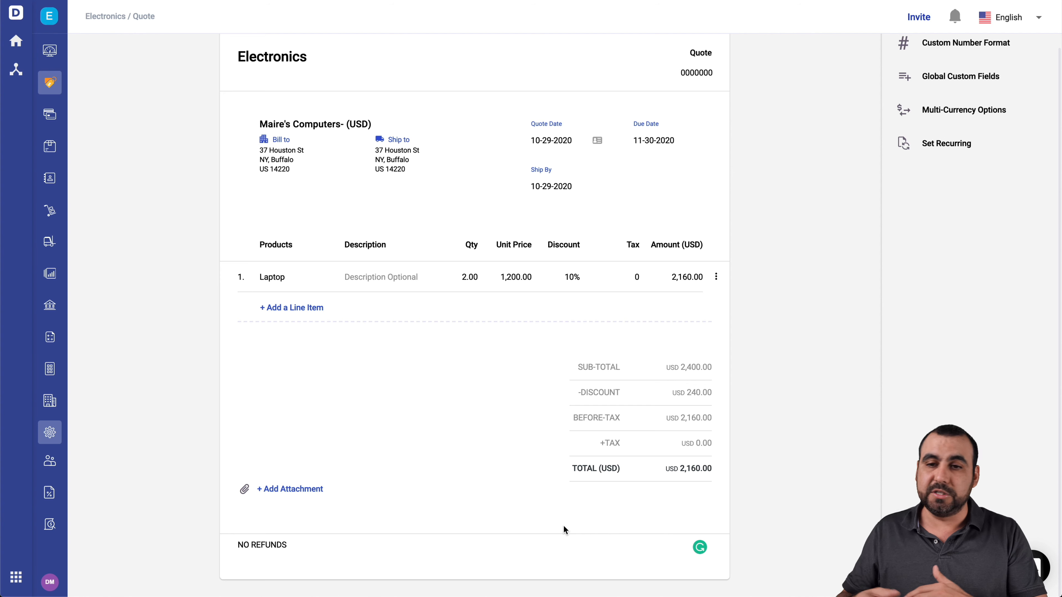
Review the quote's numbering options and recurring document settings, and close them without saving any change.
scroll(563, 525, up, 2)
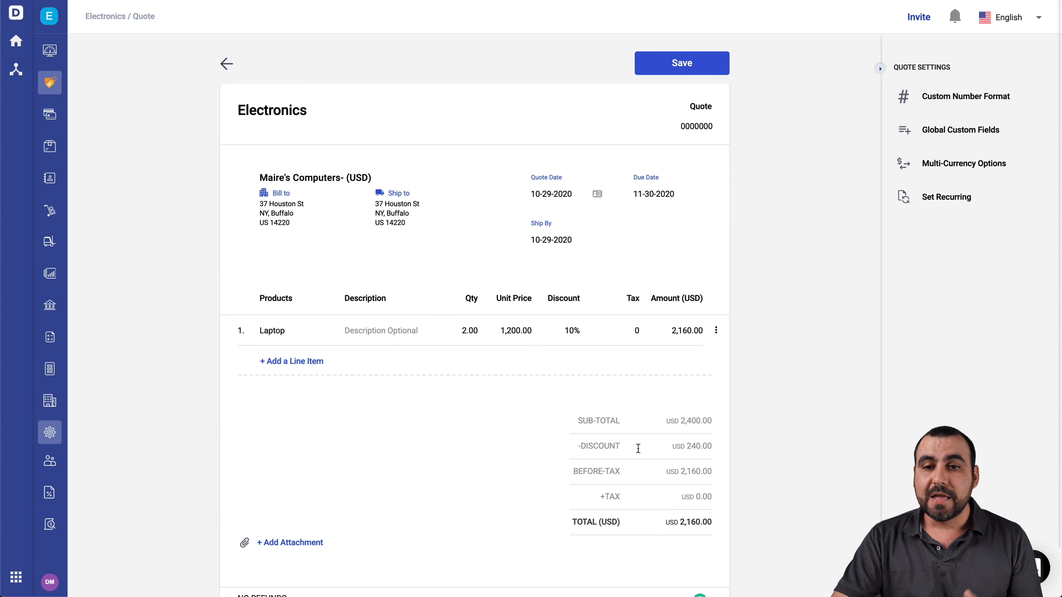
click(694, 130)
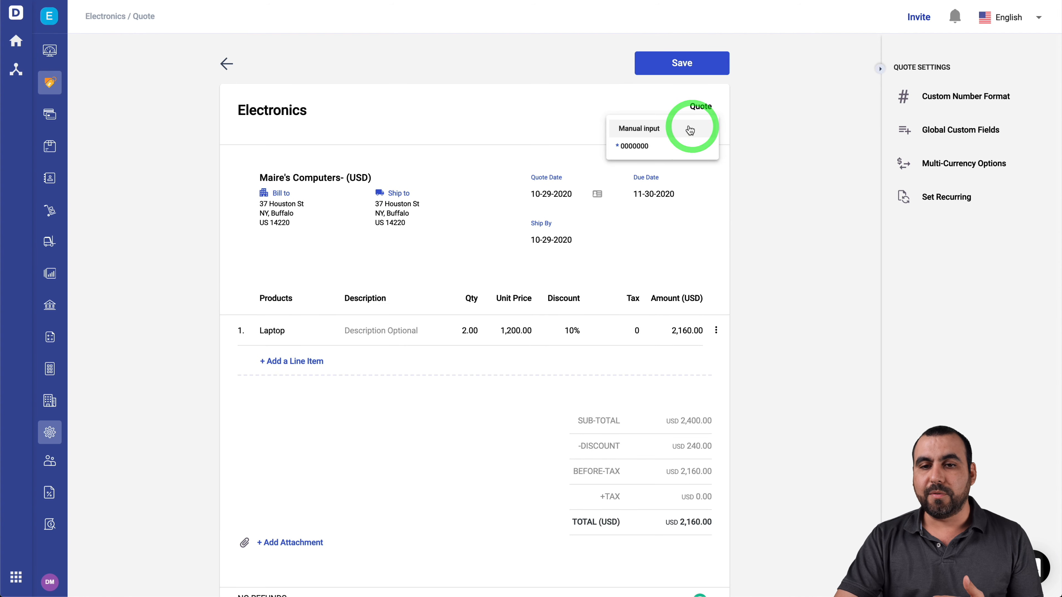
mouse_move(646, 149)
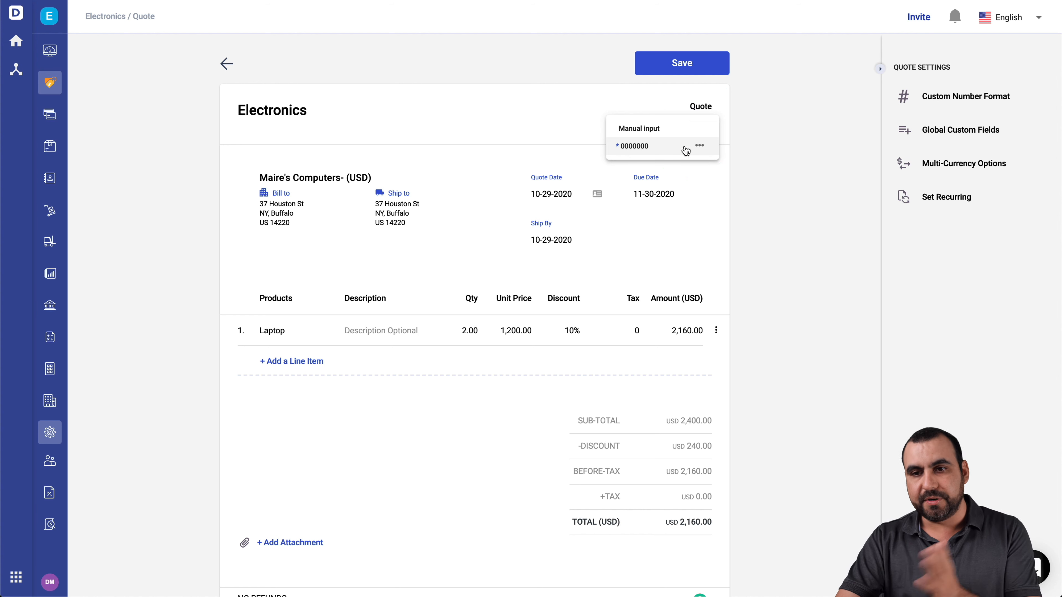
click(806, 150)
click(946, 197)
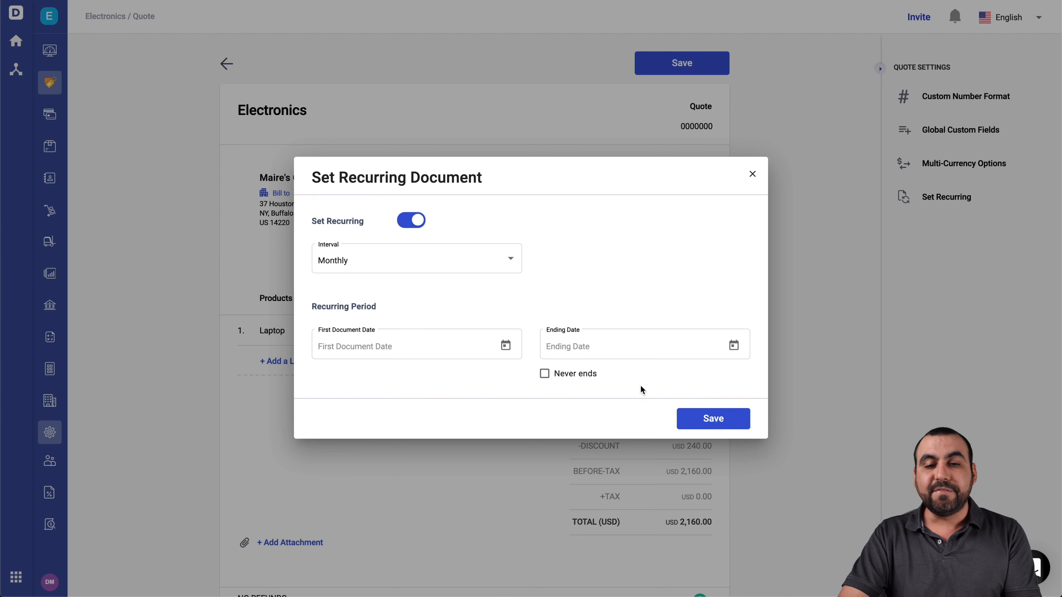
click(752, 174)
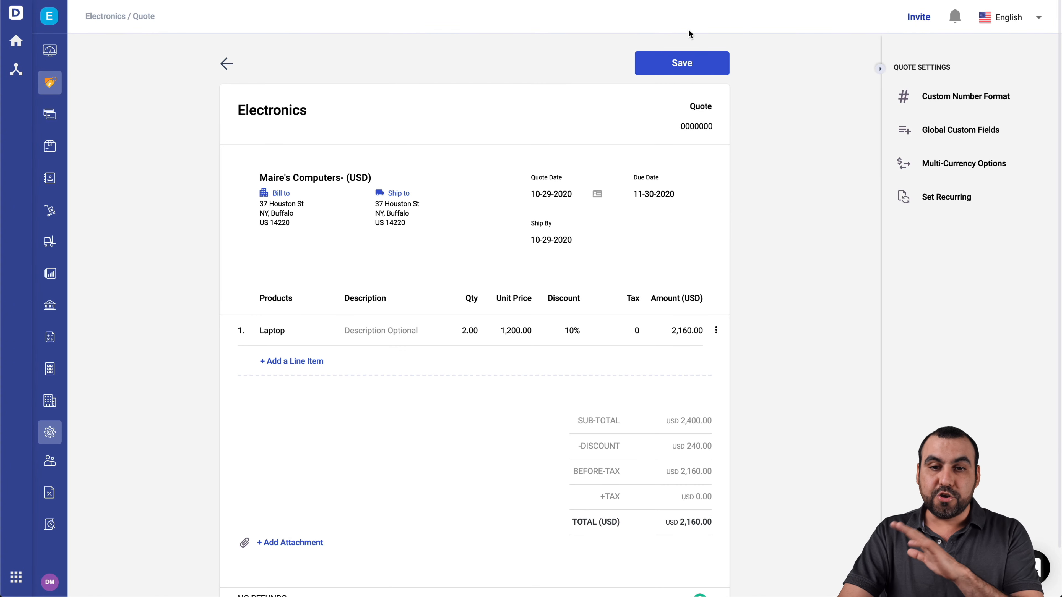
Save the completed quote for Maire's Computers.
click(694, 69)
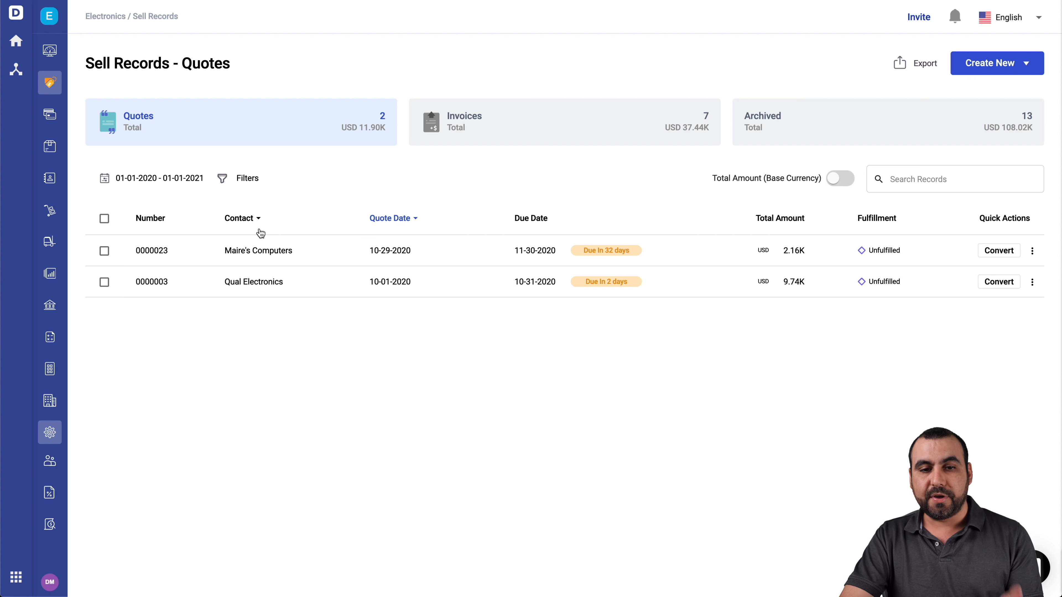
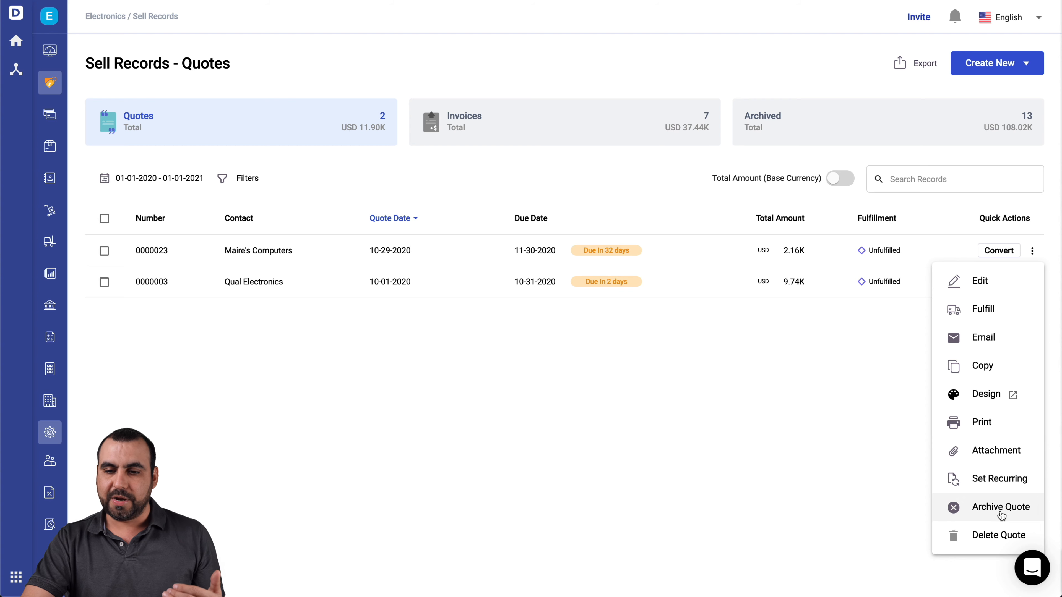
Record the outstanding payment for Maire's Computers' invoice as deposited to Wells Fargo, and view the archived sales records.
click(750, 487)
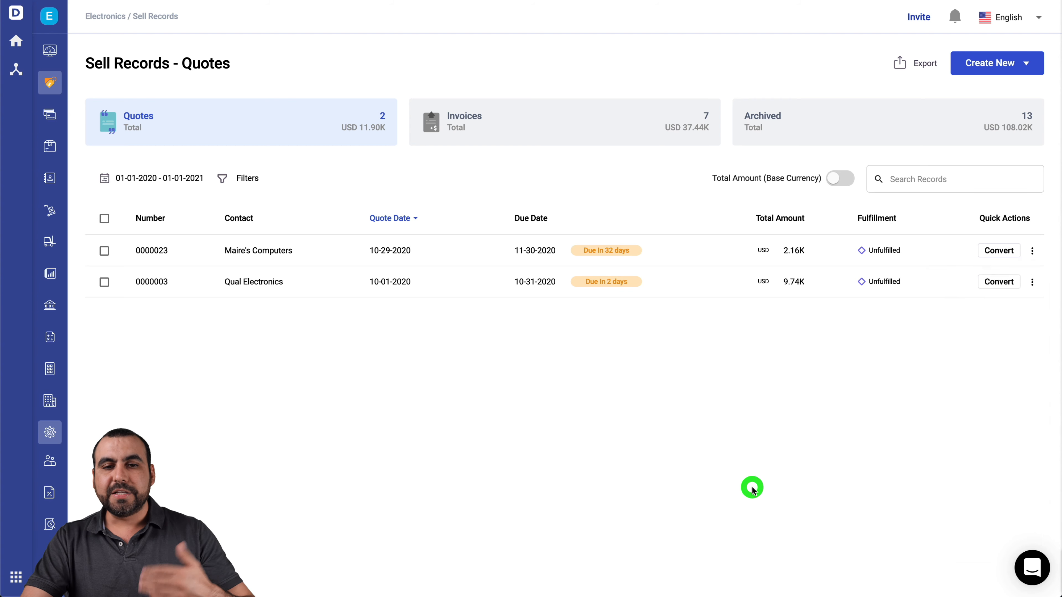
click(493, 138)
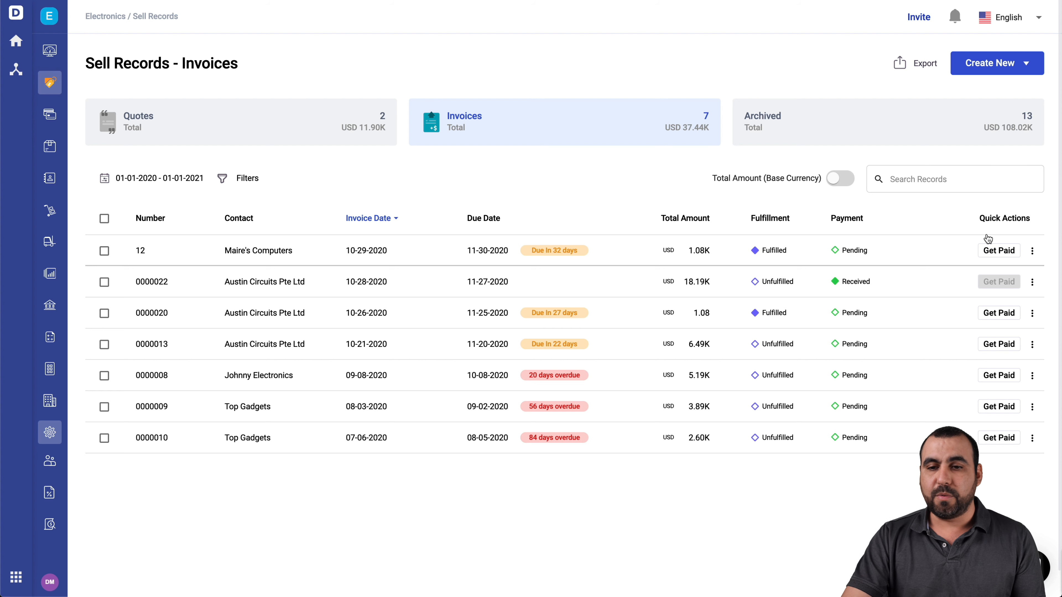
click(989, 250)
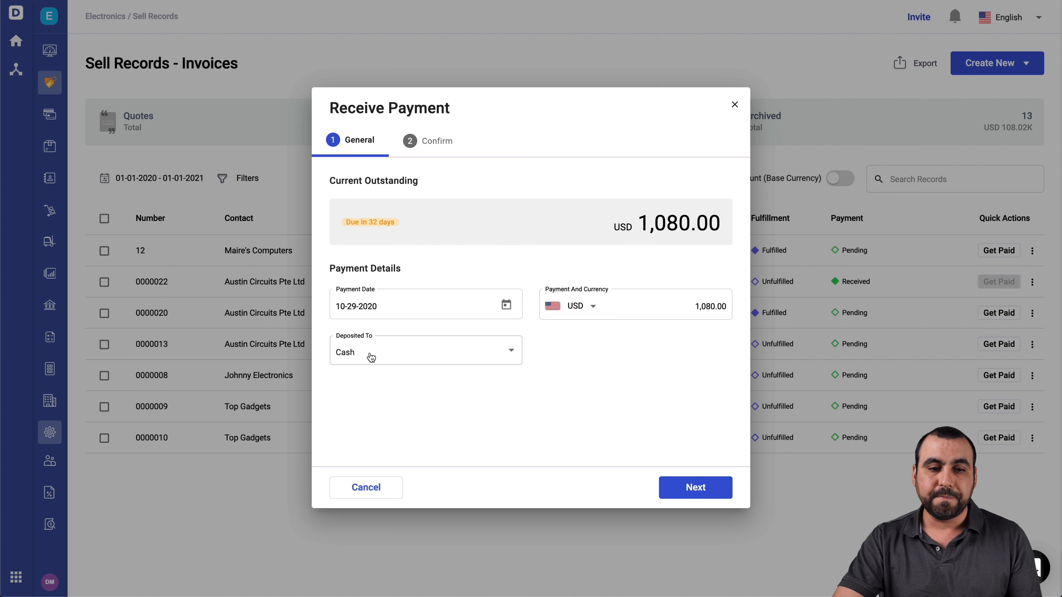
click(435, 358)
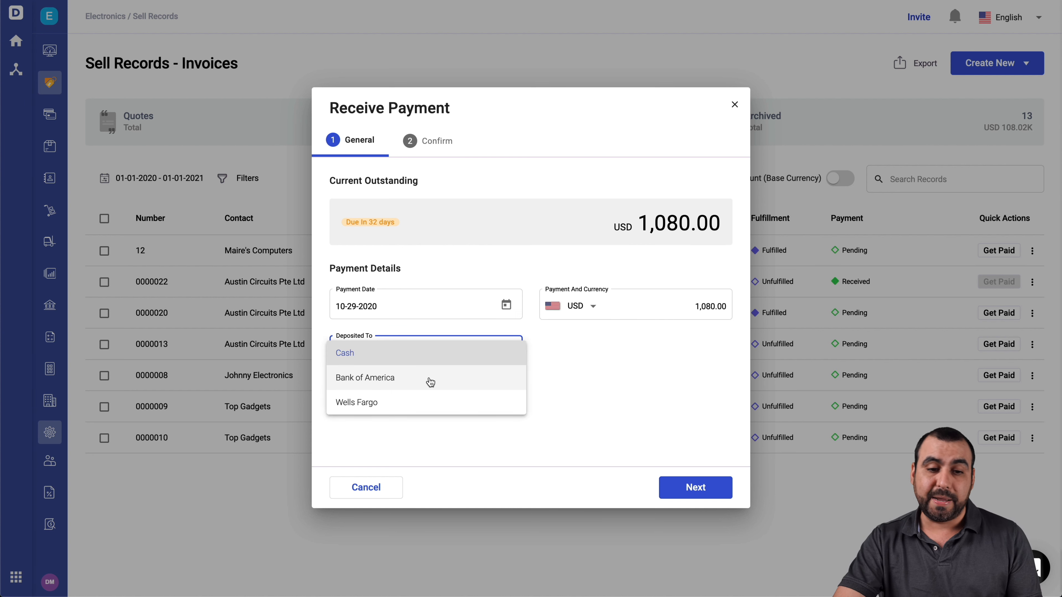
click(383, 402)
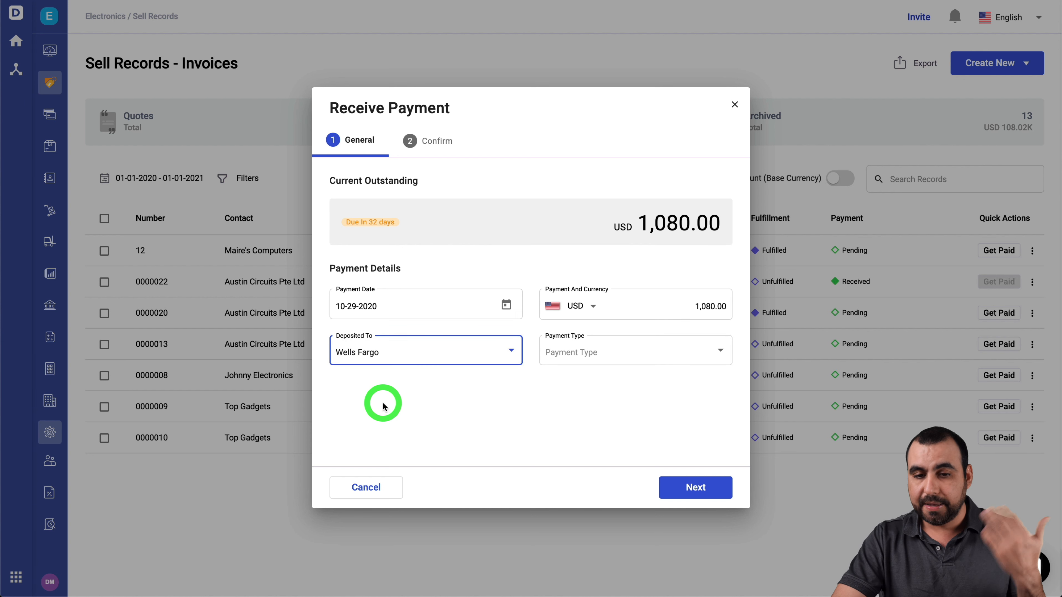
click(635, 351)
click(594, 377)
click(695, 488)
click(695, 487)
click(887, 121)
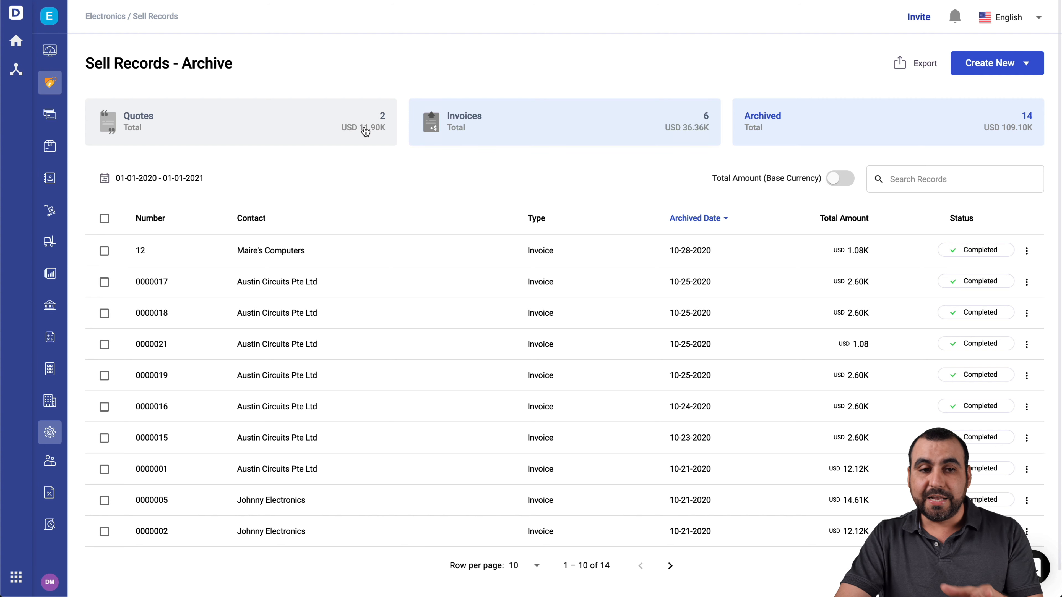
Create and save a purchase order to Tech Deals for 5 units of the Laptop product.
click(66, 19)
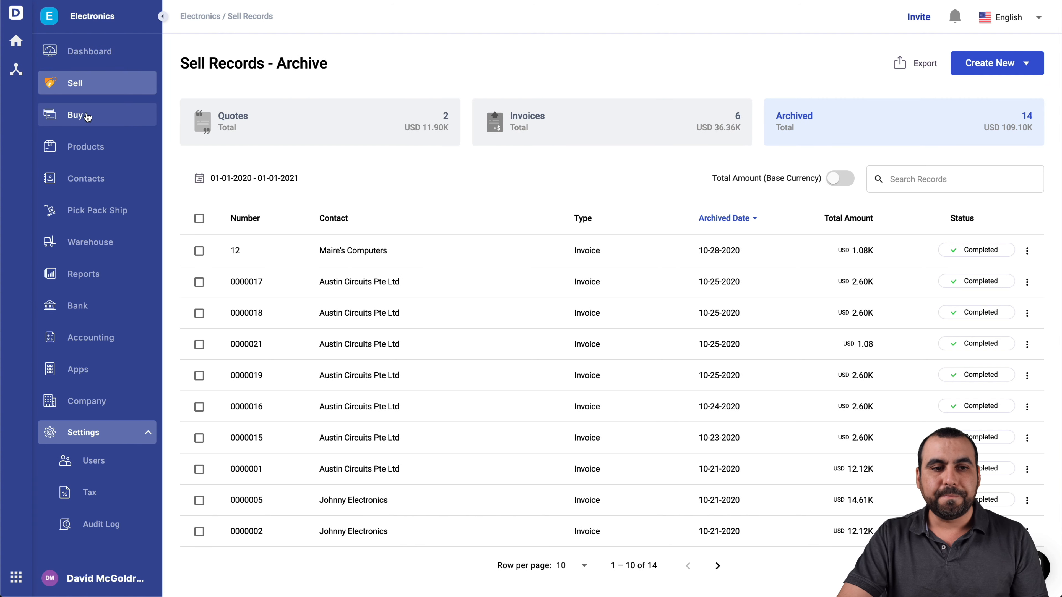
click(96, 119)
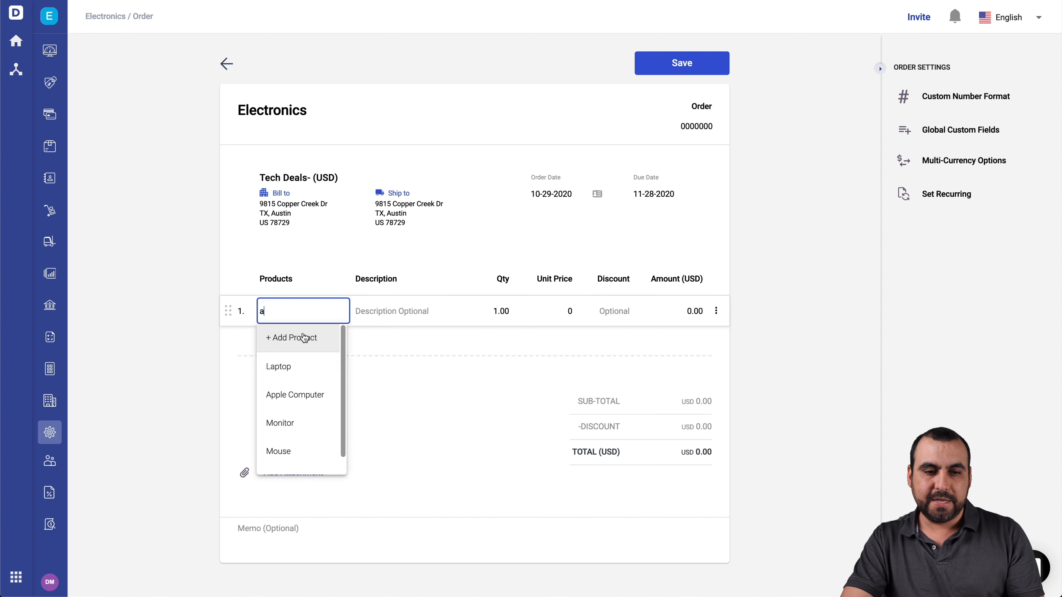
click(299, 372)
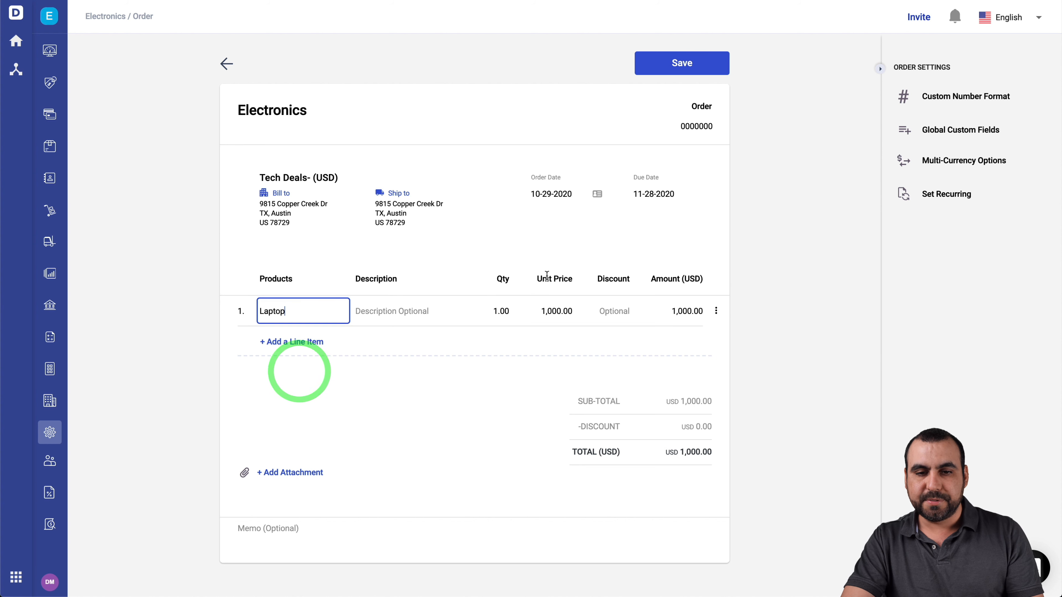
click(492, 317)
text(5)
click(584, 375)
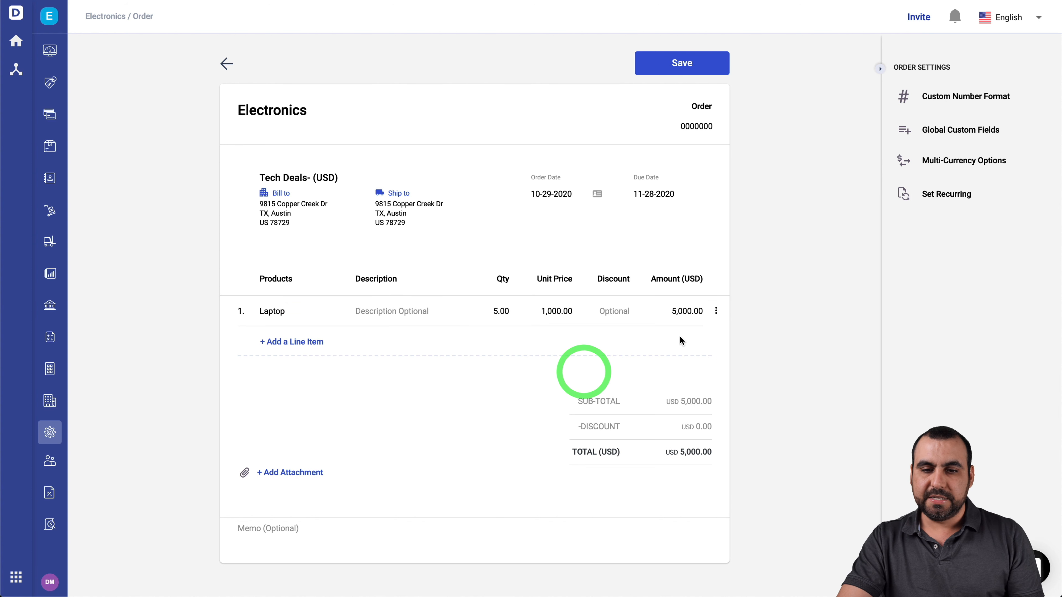
click(682, 63)
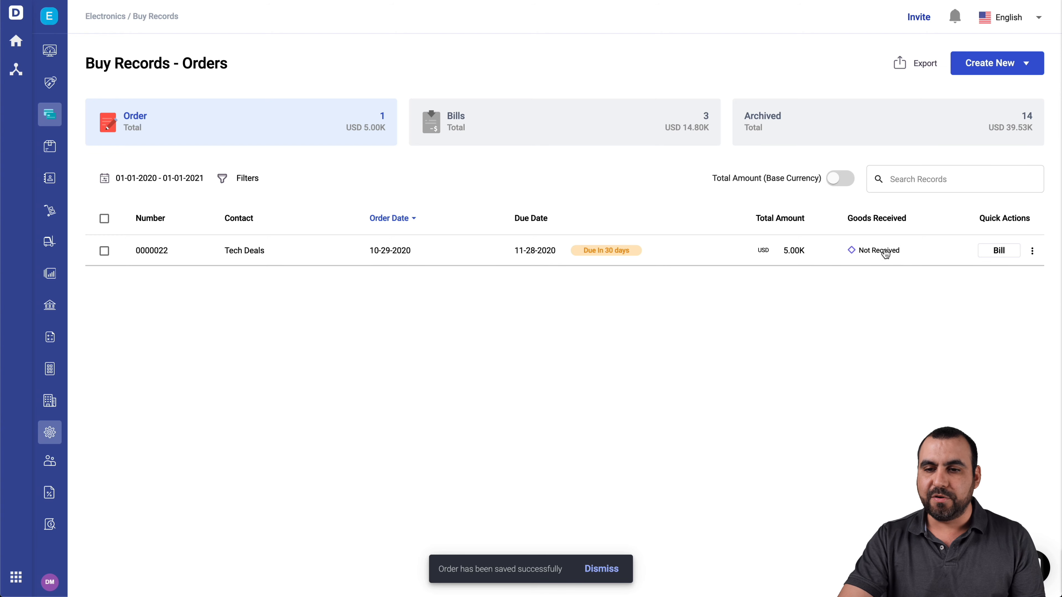
Convert the Tech Deals purchase order into a bill with its goods received, and open the bill's payment form.
click(999, 250)
click(652, 354)
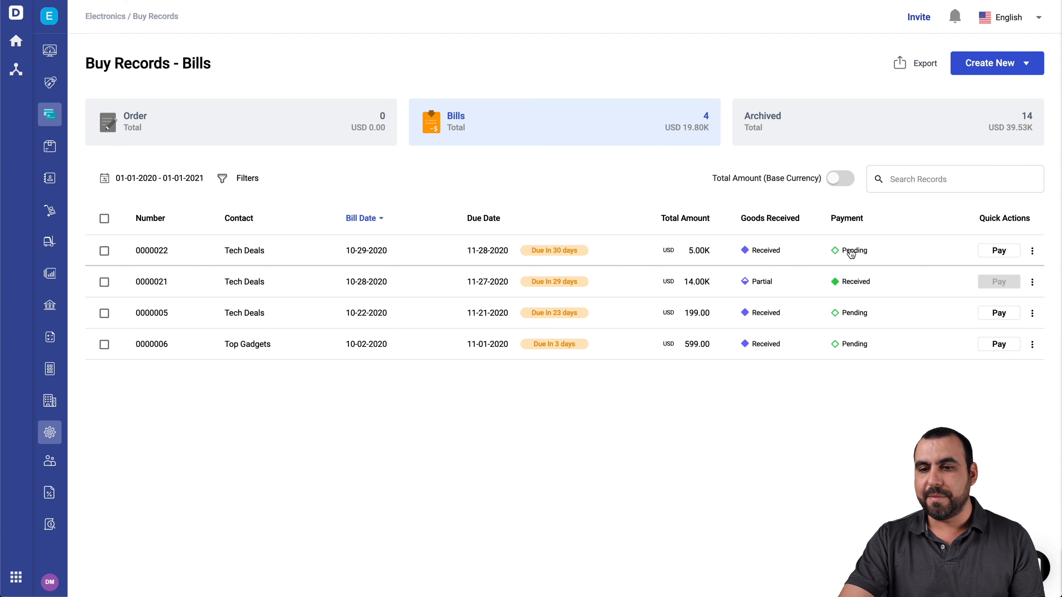
click(999, 250)
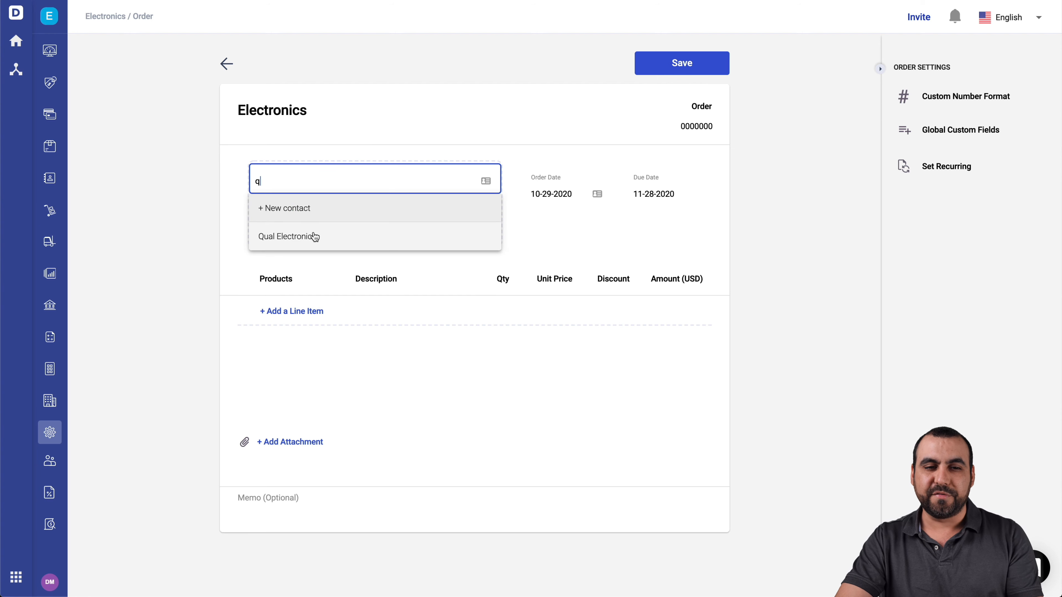
Create and save a purchase order to Qual Electronics for 10 units of the Laptop product.
click(313, 235)
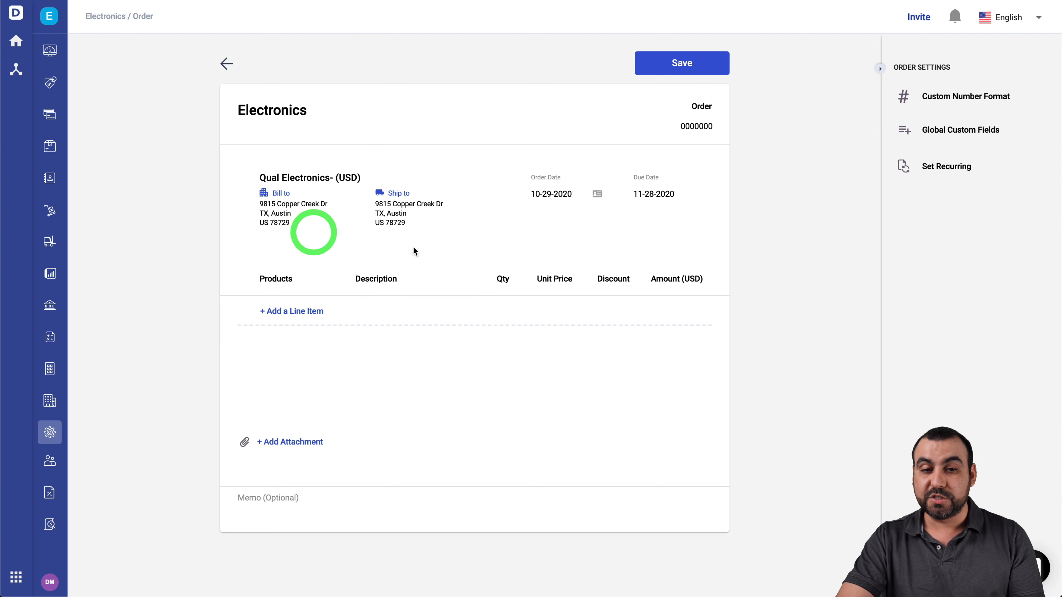
click(322, 318)
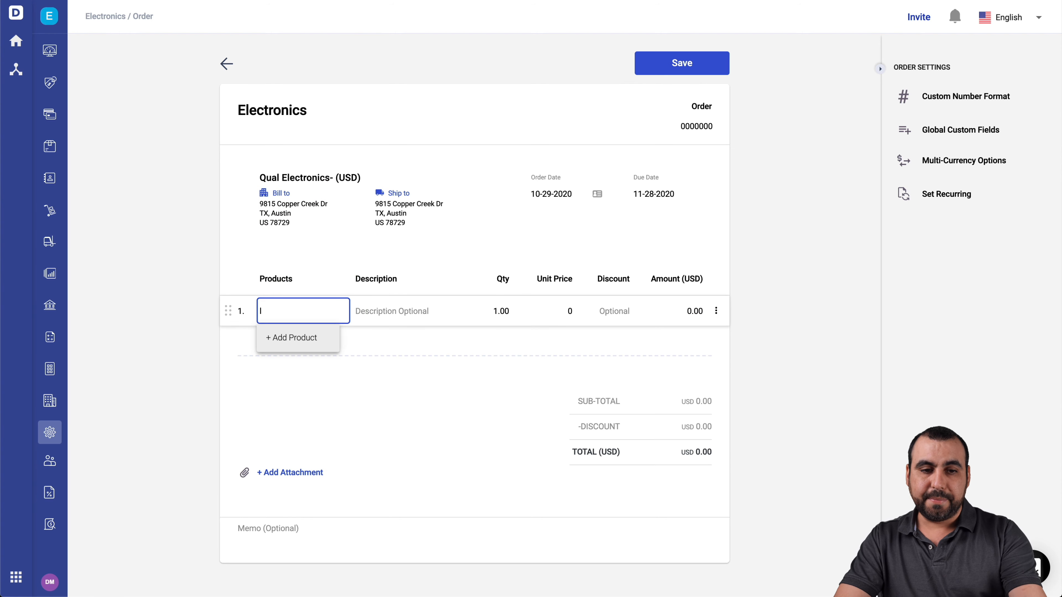
click(310, 361)
click(504, 305)
text(10)
click(681, 64)
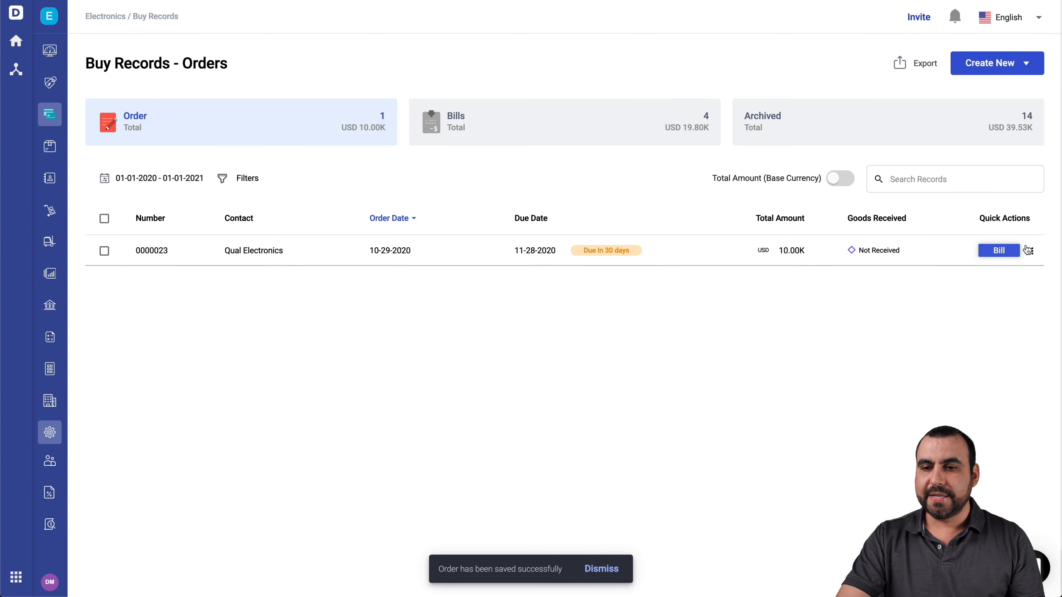
Receive the 10 laptops of the Qual Electronics order into the Houston Warehouse.
click(1029, 250)
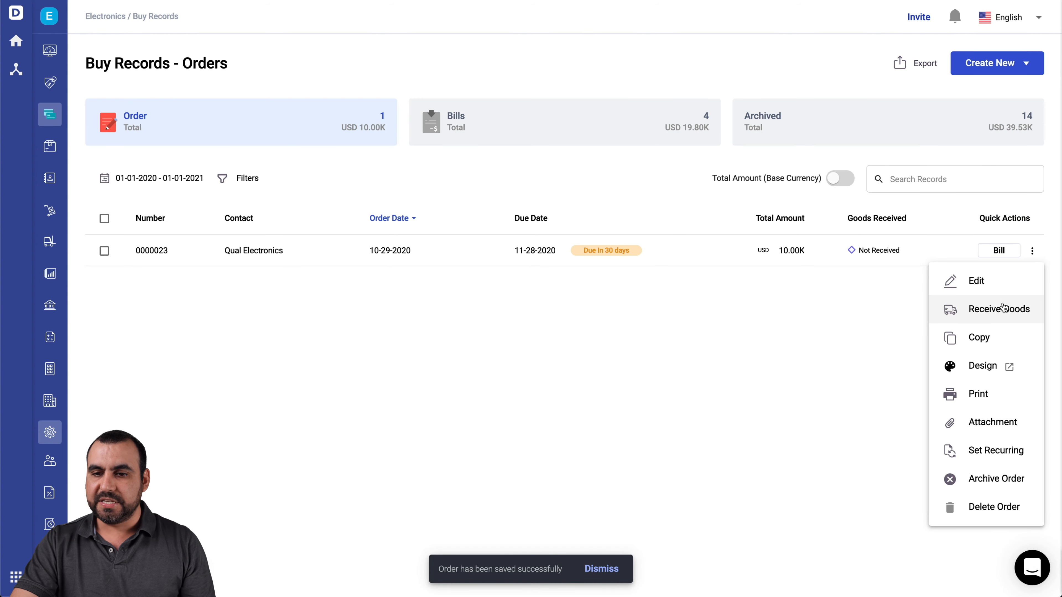
click(999, 309)
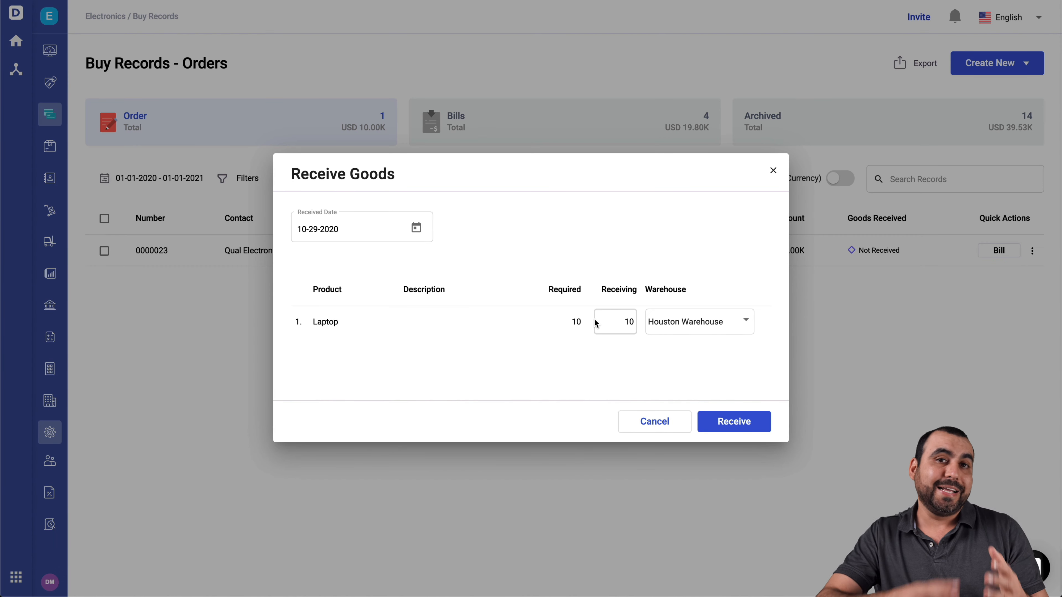
click(733, 422)
Check the Laptop's available stock in the product list, and look at its status and action options without changing it.
click(49, 146)
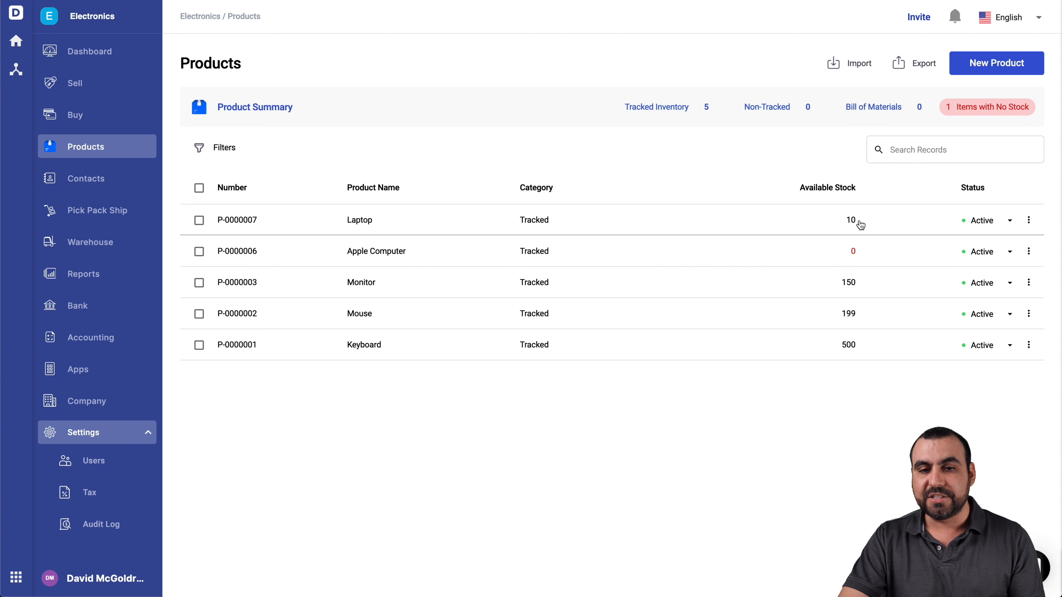
click(991, 221)
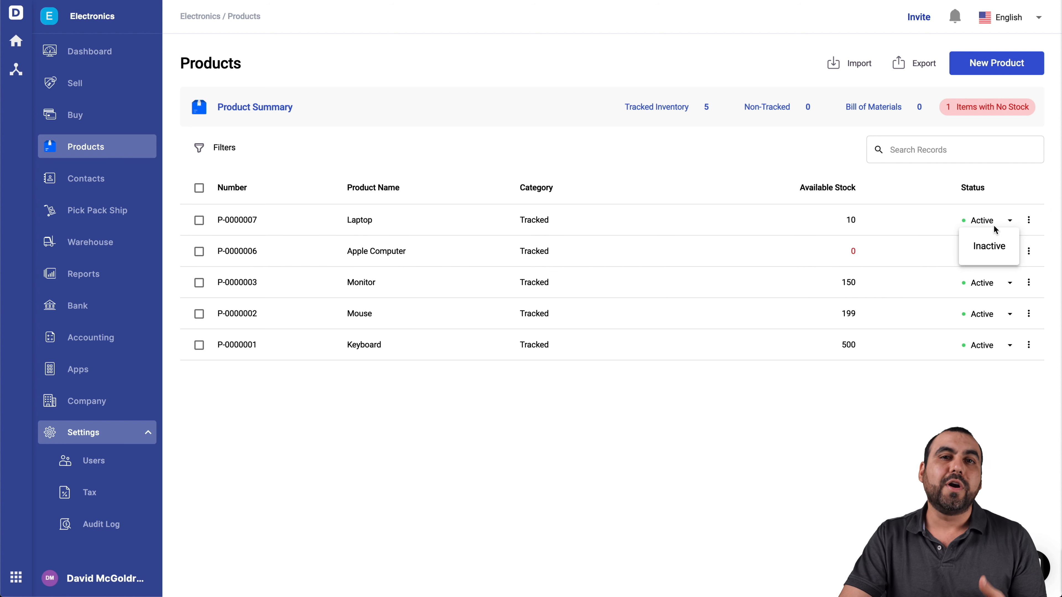
click(1028, 220)
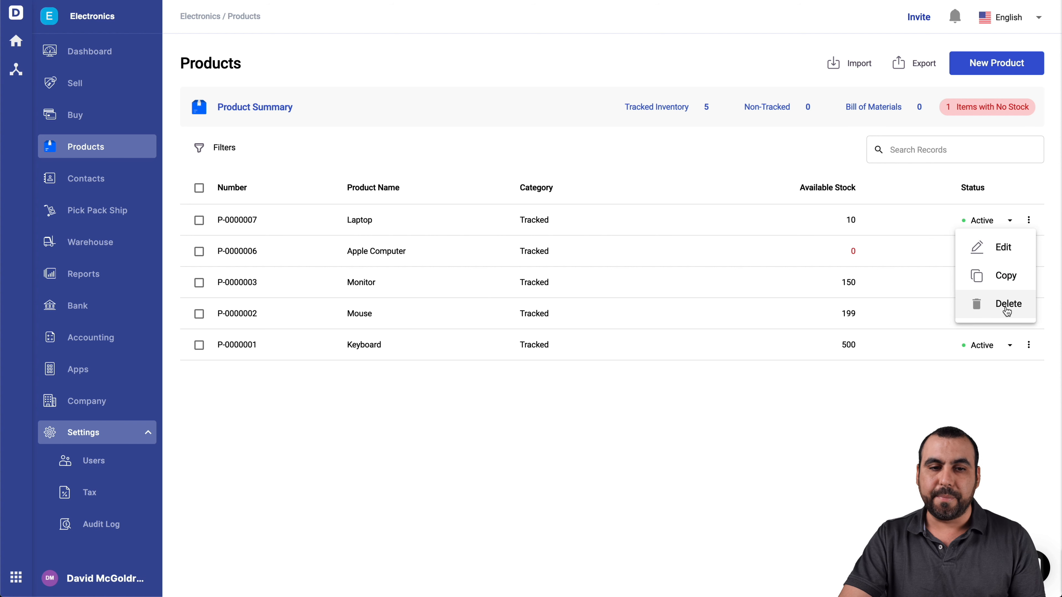
click(886, 417)
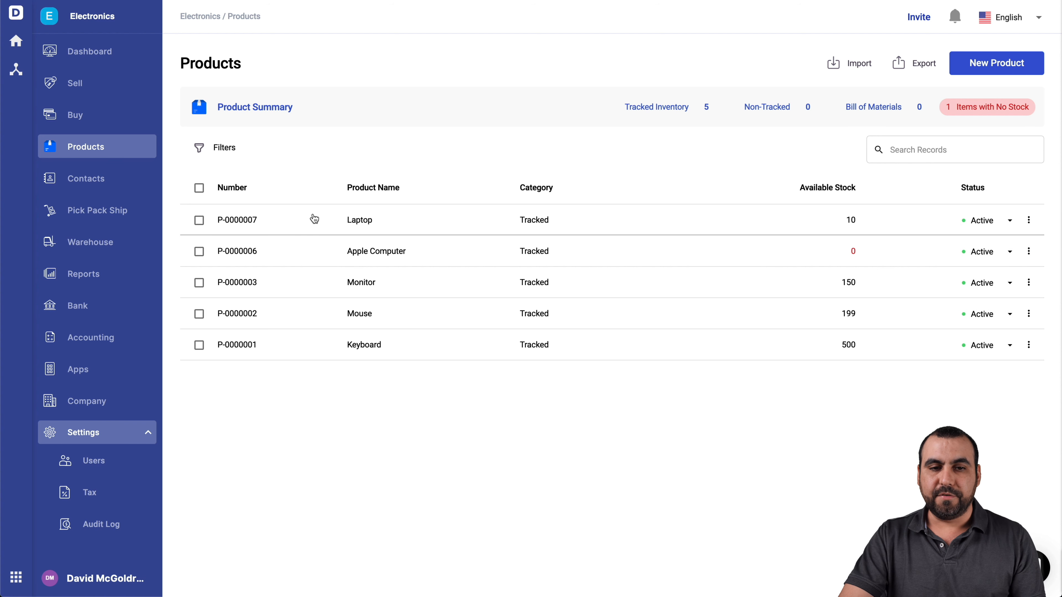
Review the Laptop's product details, in particular the warehouse assigned to it in the inventory details.
click(313, 215)
scroll(469, 334, down, 10)
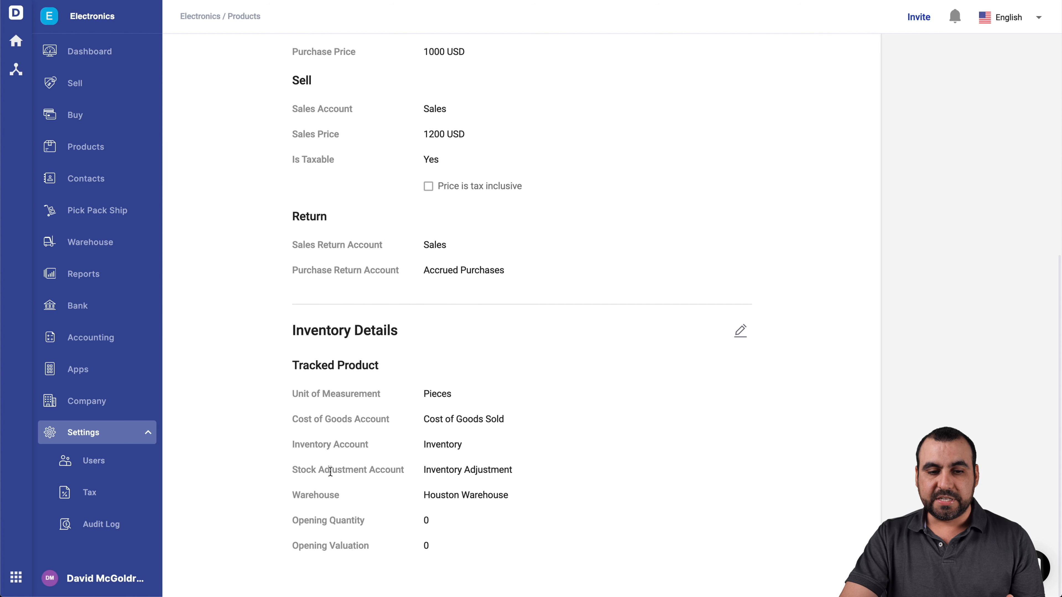
drag(423, 494, 529, 497)
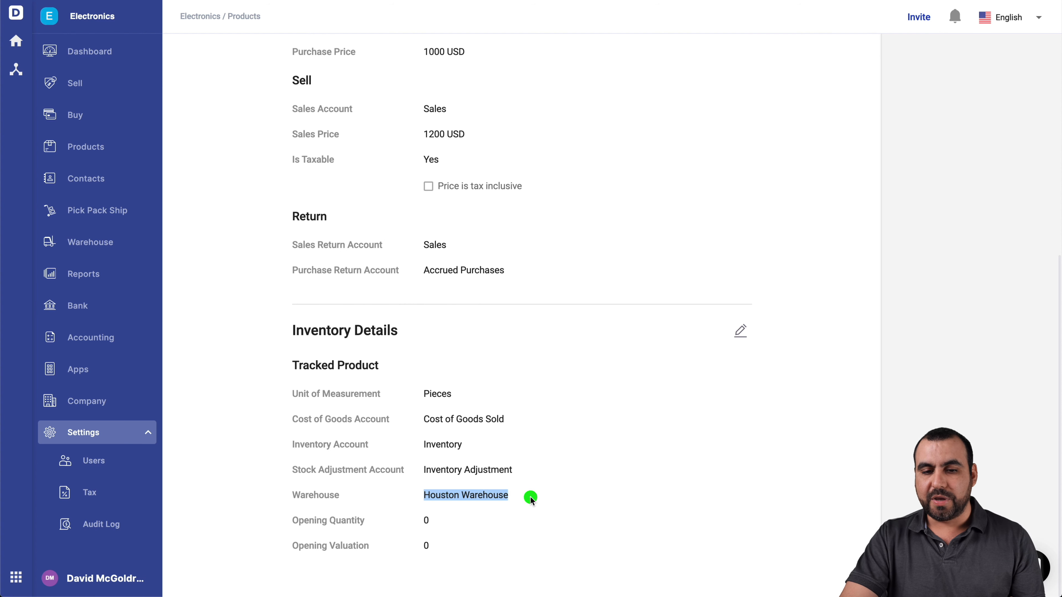
scroll(530, 501, up, 10)
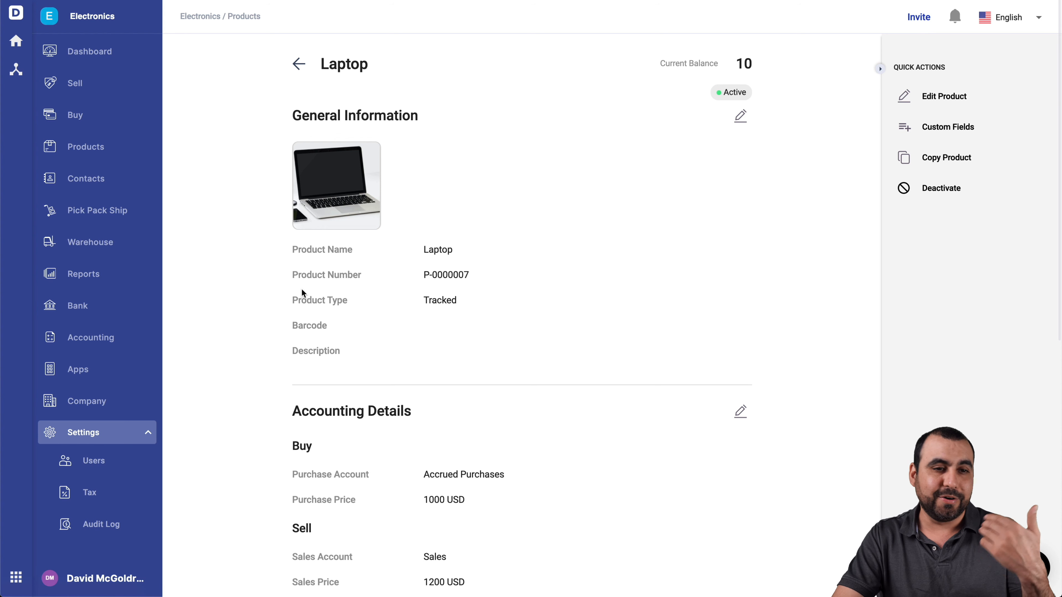
Review the general, accounting and address details of the vendor contact Henry's Comupters.
click(126, 182)
click(407, 219)
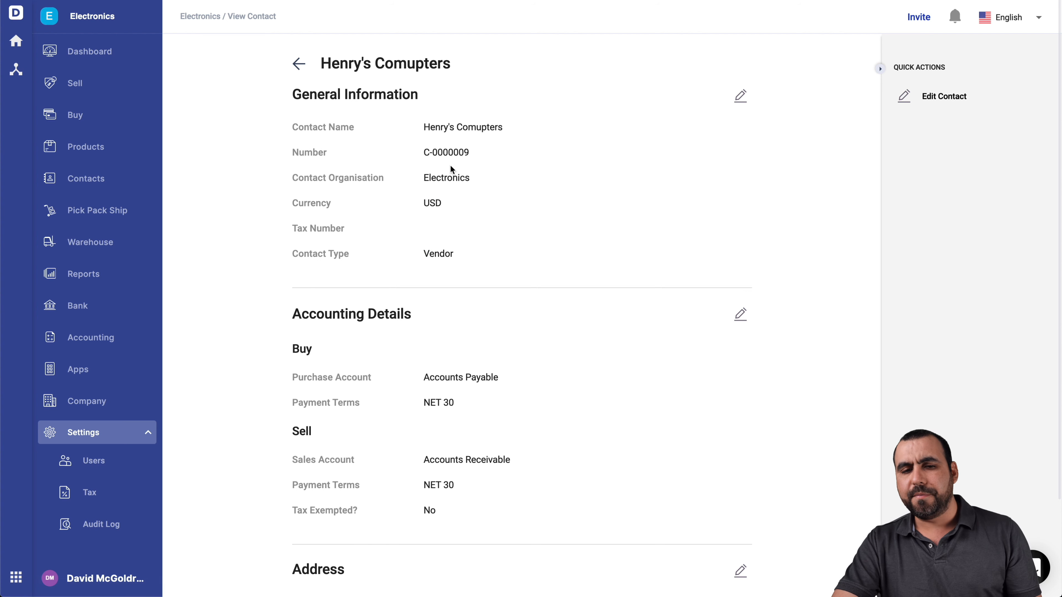
scroll(451, 169, down, 3)
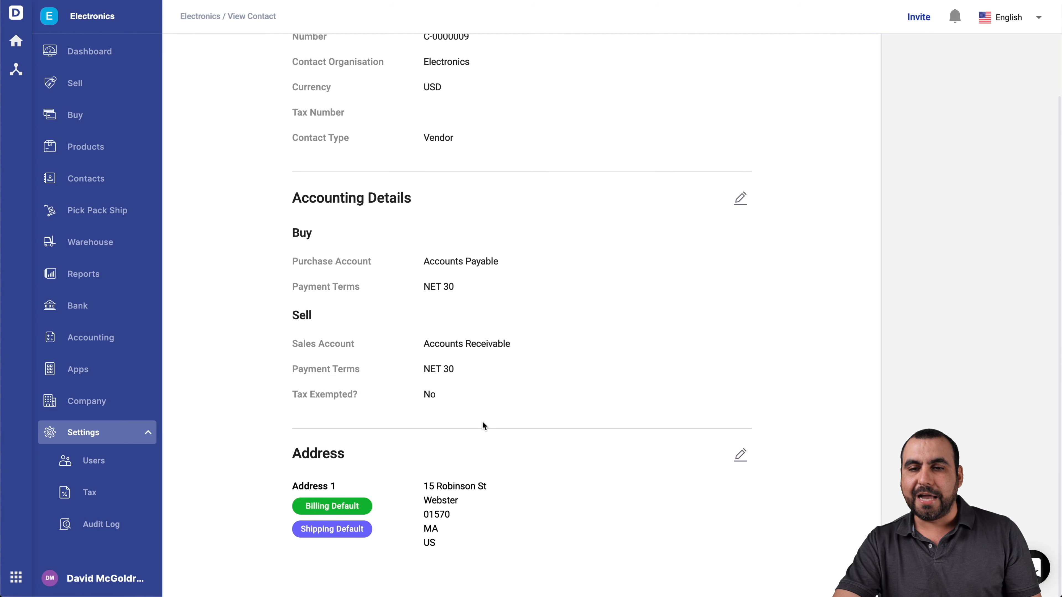
scroll(483, 426, up, 3)
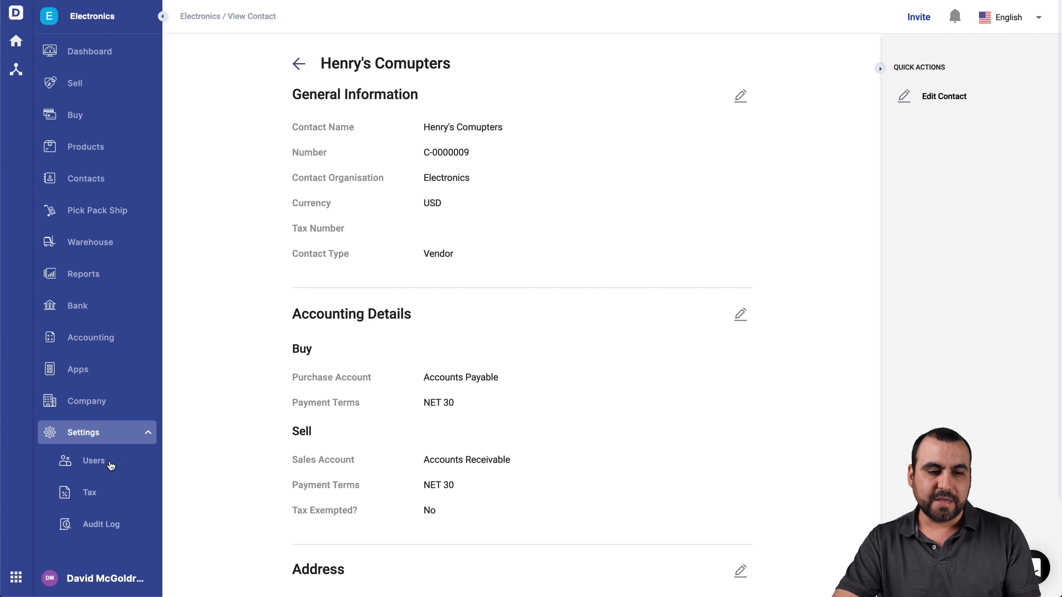
Look over the tax settings and the audit log.
click(95, 489)
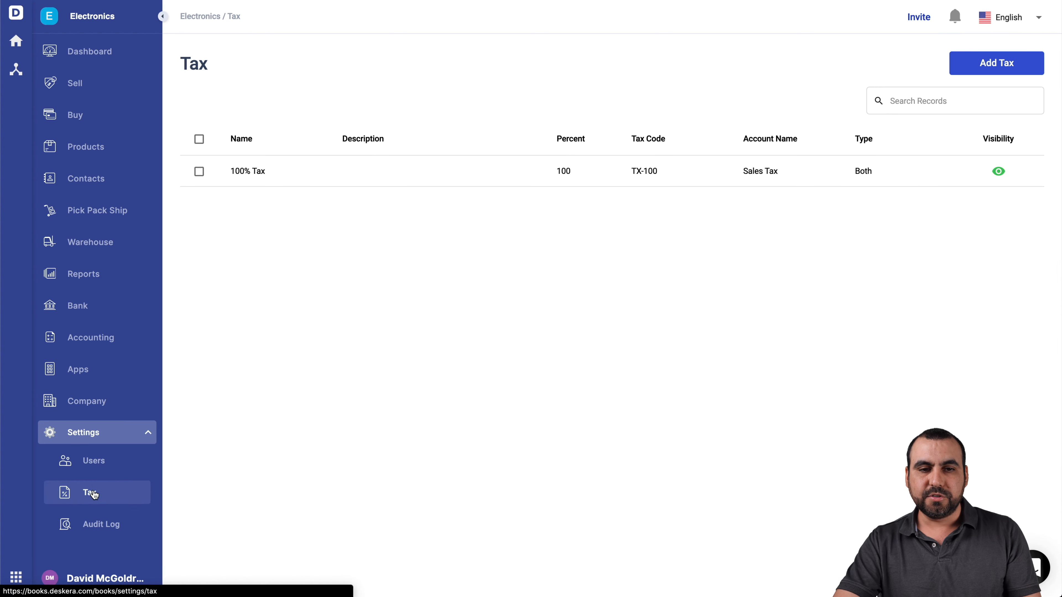
click(96, 525)
Check the picklist action for Maire's Computers' pending quote in Pick Pack Ship, and view the warehouse section.
click(83, 210)
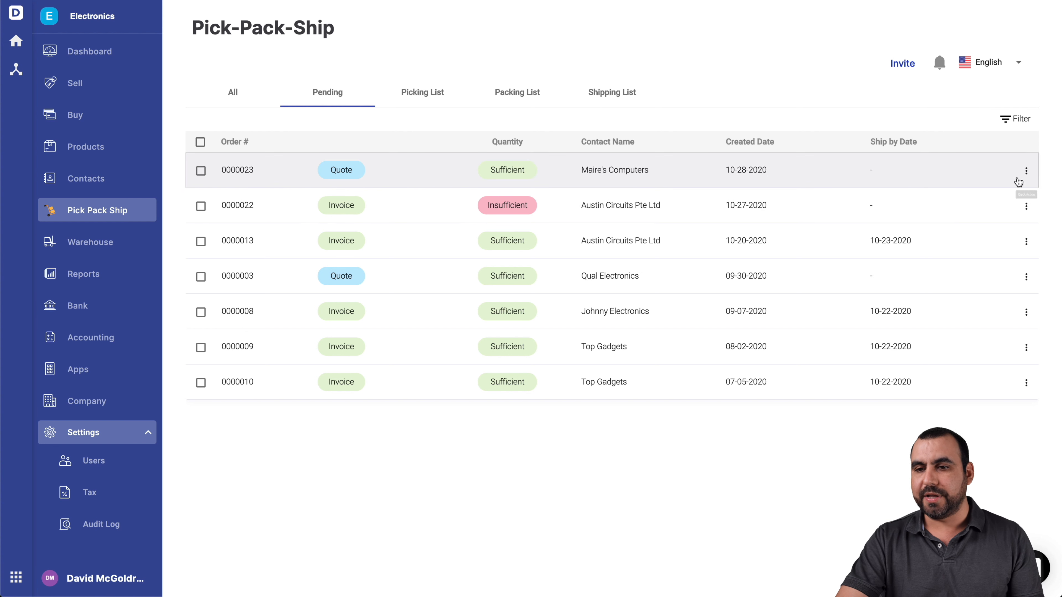
click(1025, 172)
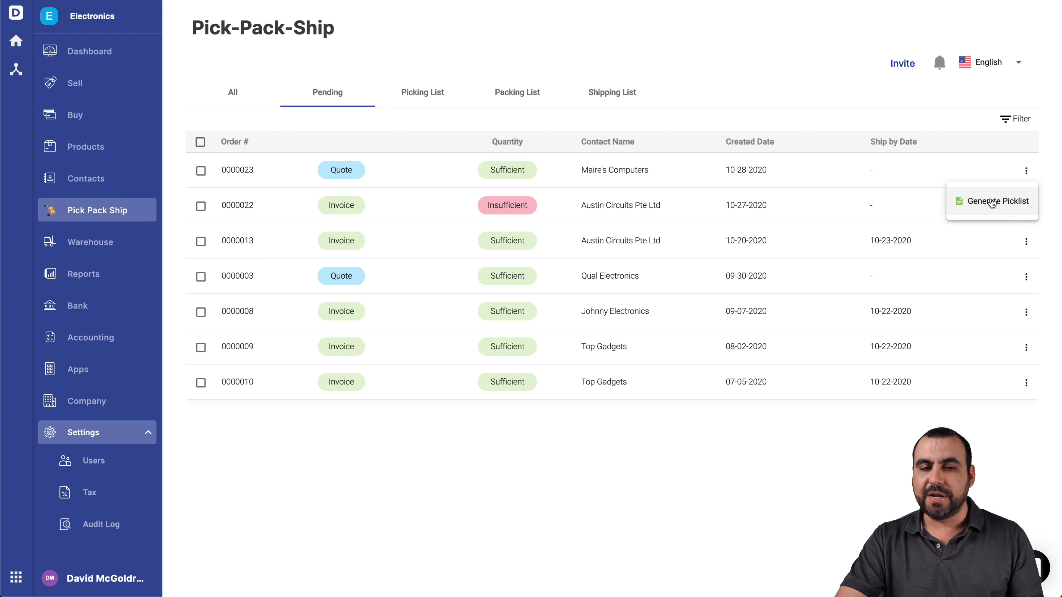
click(93, 244)
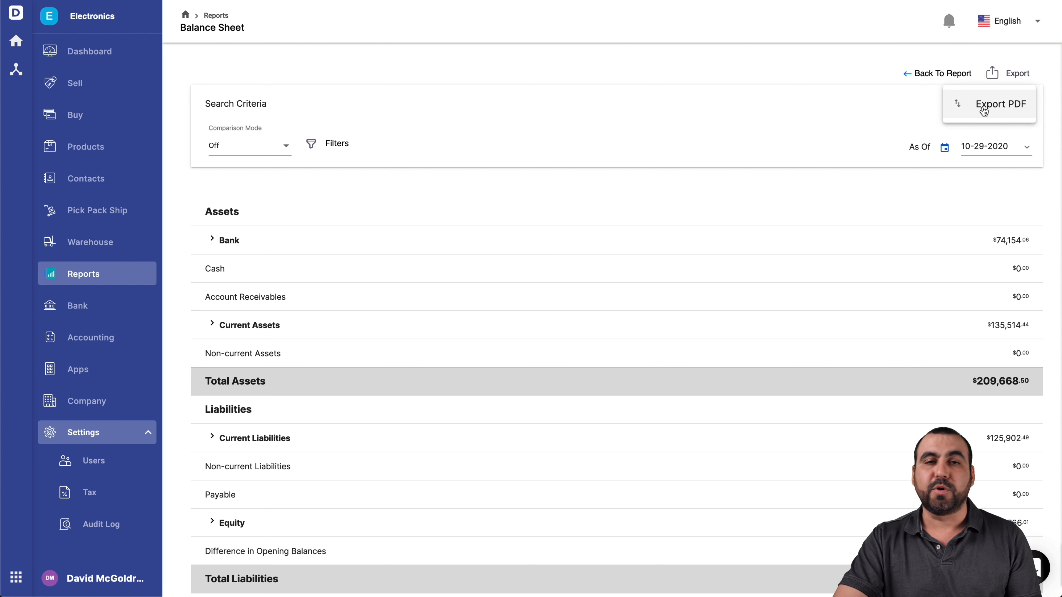
Dismiss the balance sheet's export options and view the bank accounts overview.
click(783, 82)
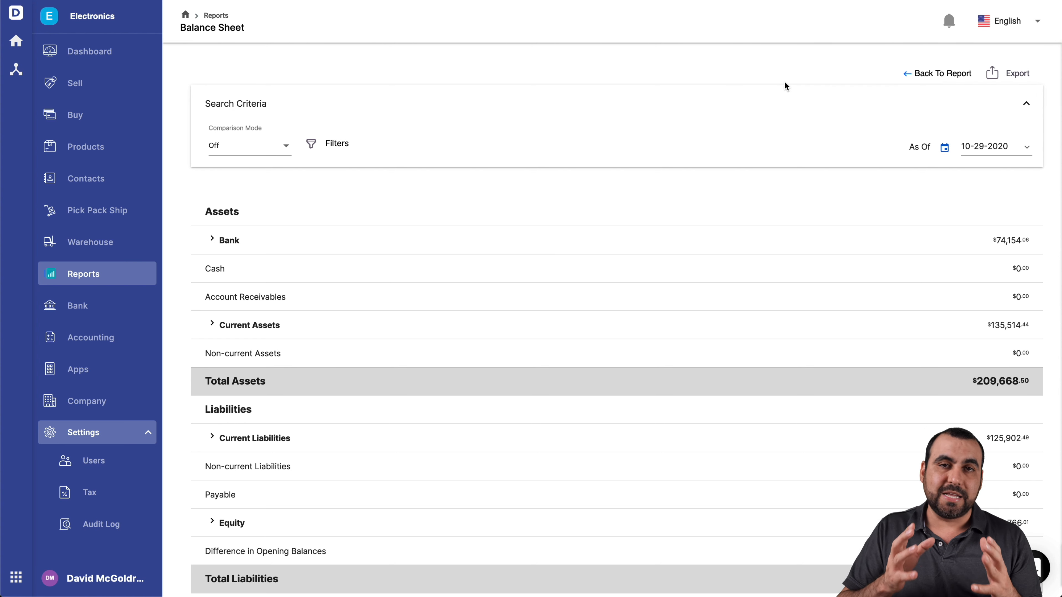
click(77, 306)
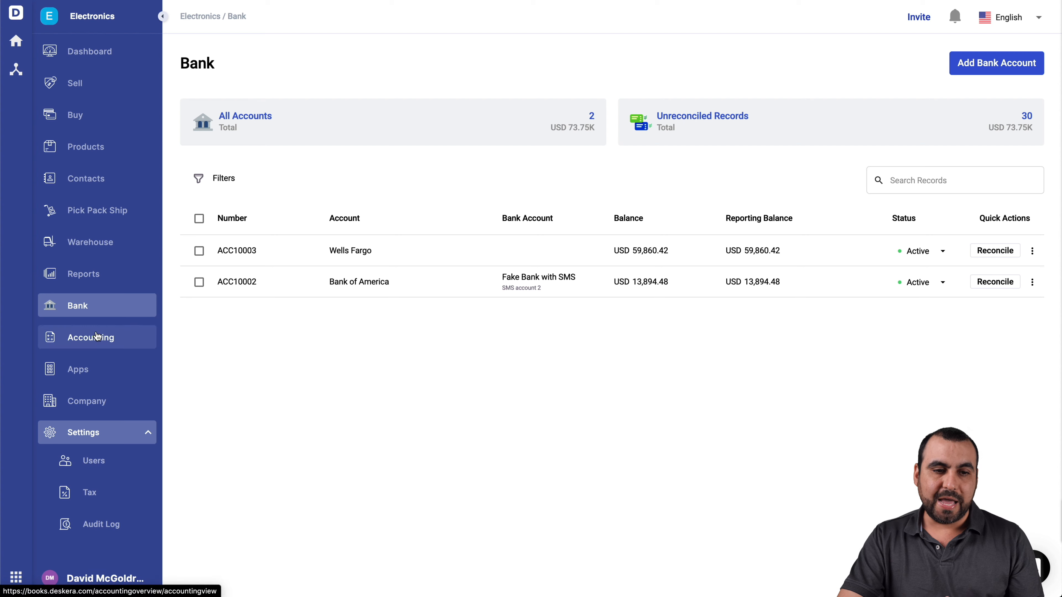
View the accounting overview and its available functions.
click(67, 338)
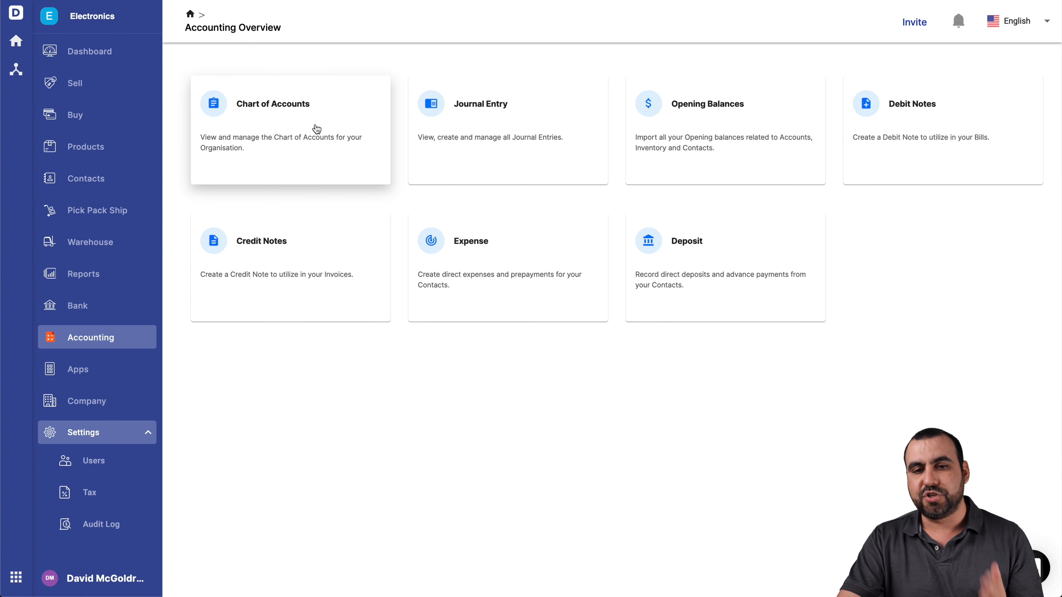
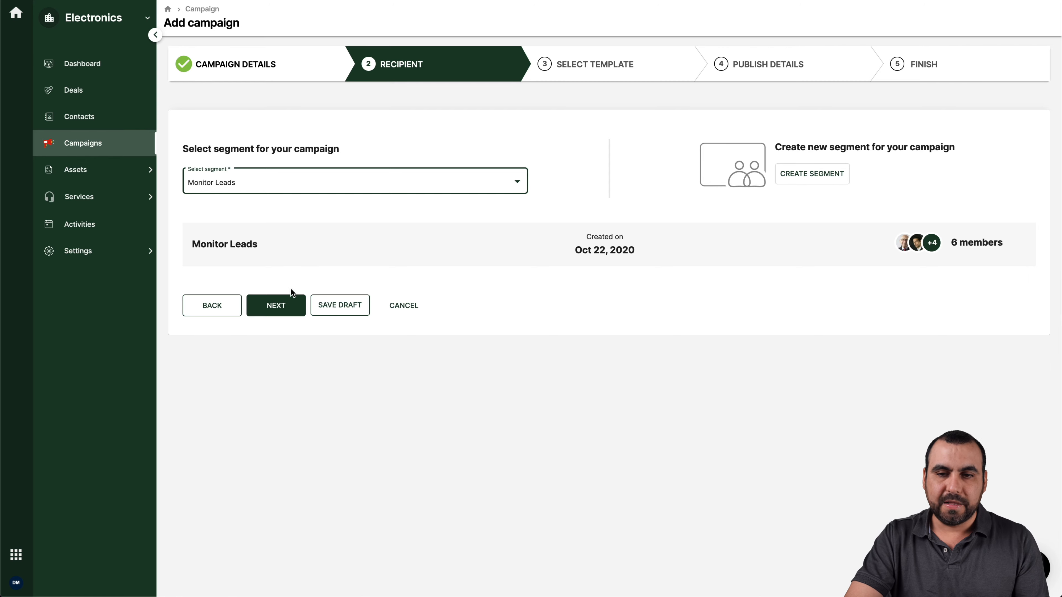
Accept Monitor Leads as the campaign's recipient segment and apply the predesigned Abandoned cart 3 template.
click(283, 302)
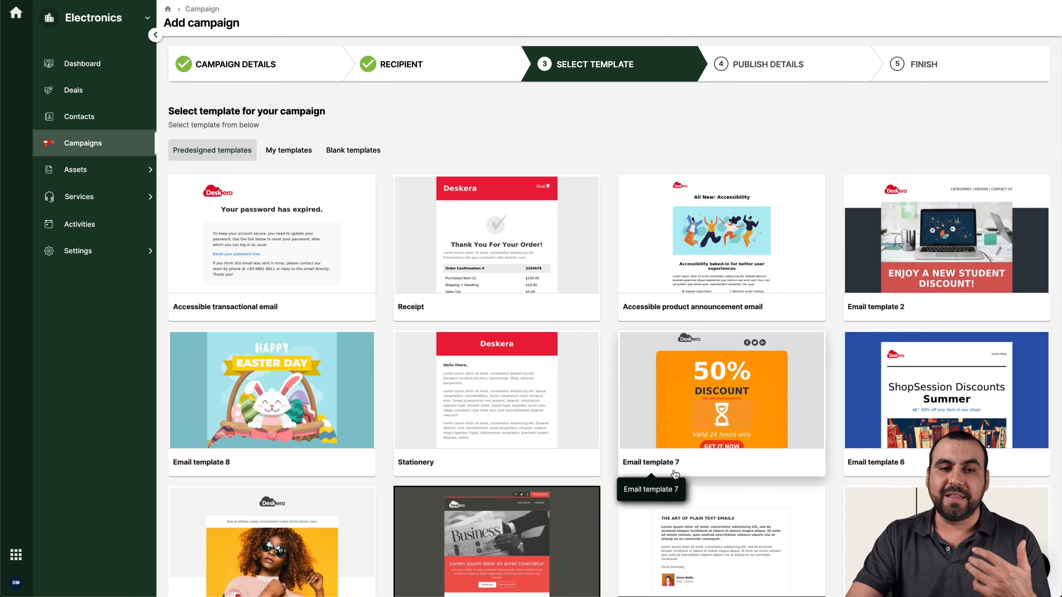
scroll(621, 418, down, 6)
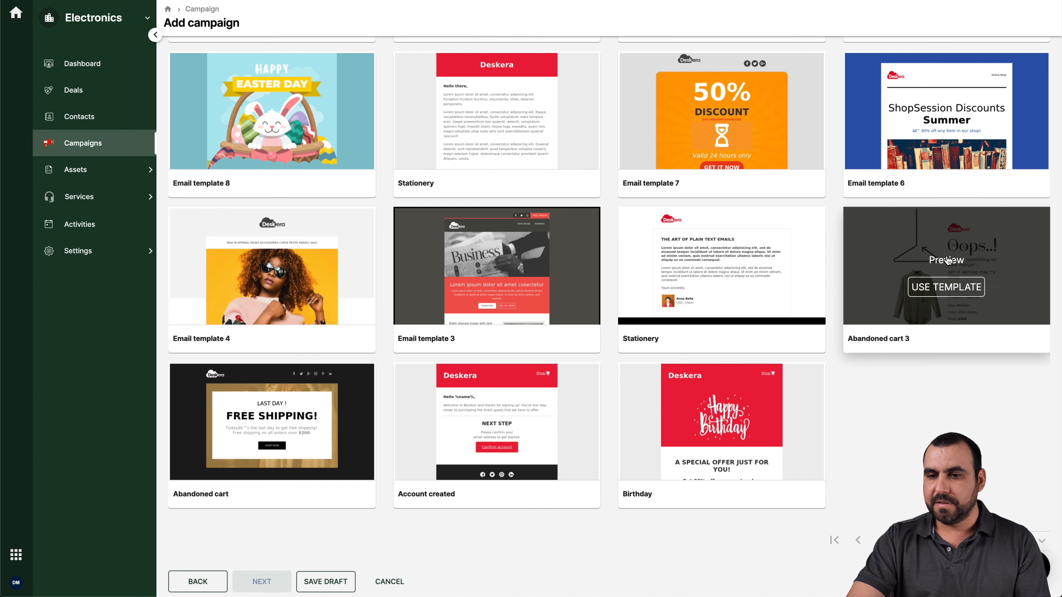
click(936, 289)
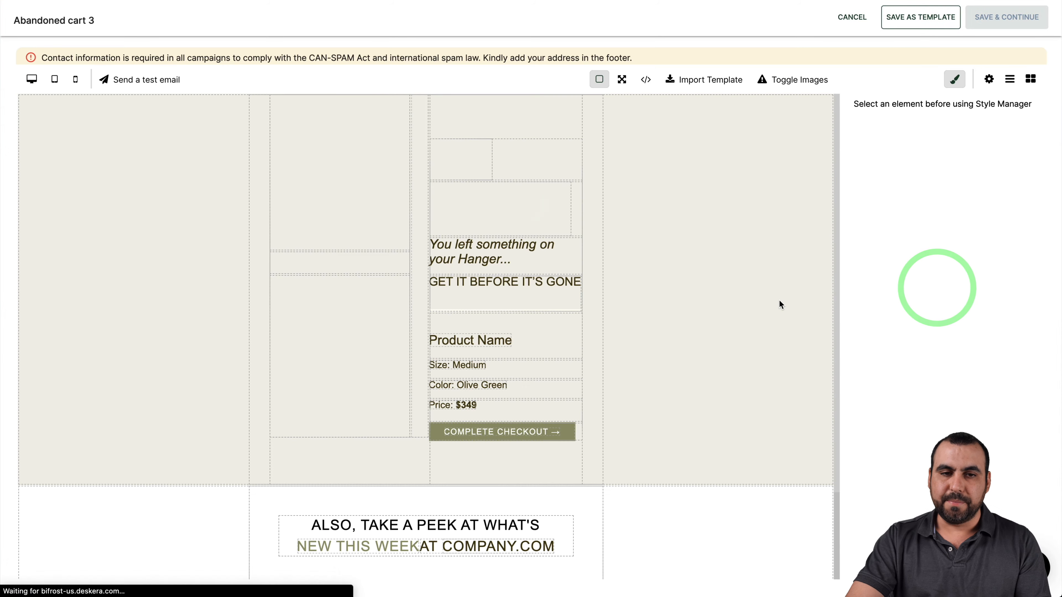
scroll(490, 288, down, 1)
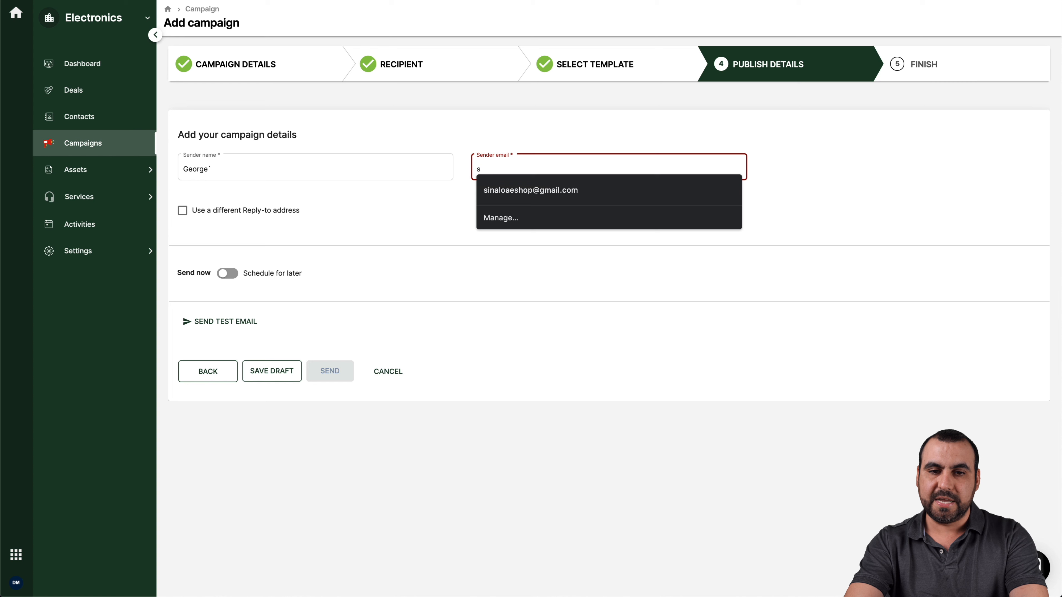
Fill in the campaign's sender email with the suggested Deskera address.
text(d)
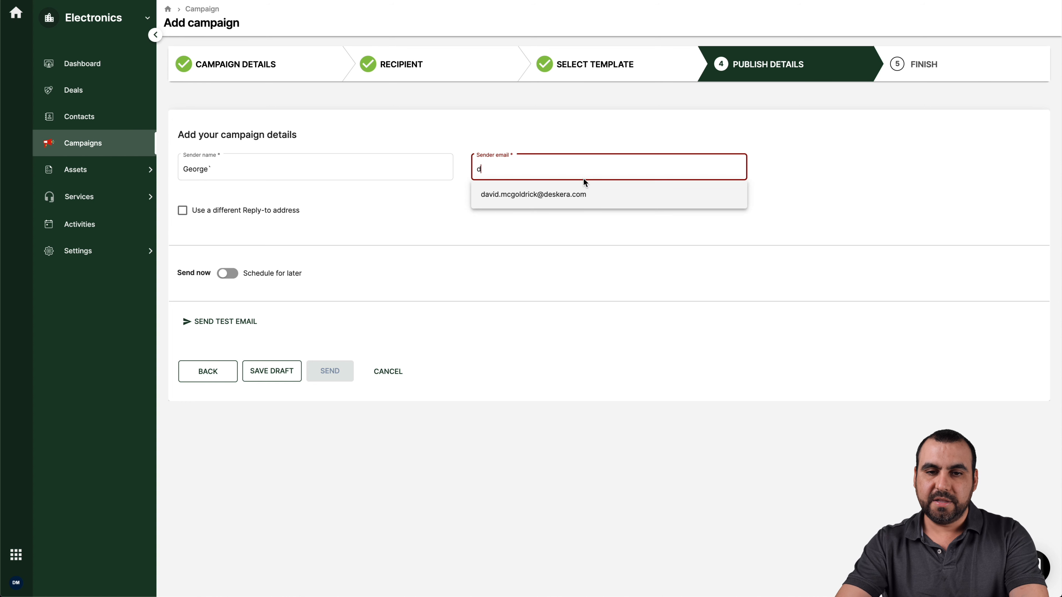
click(585, 194)
click(629, 196)
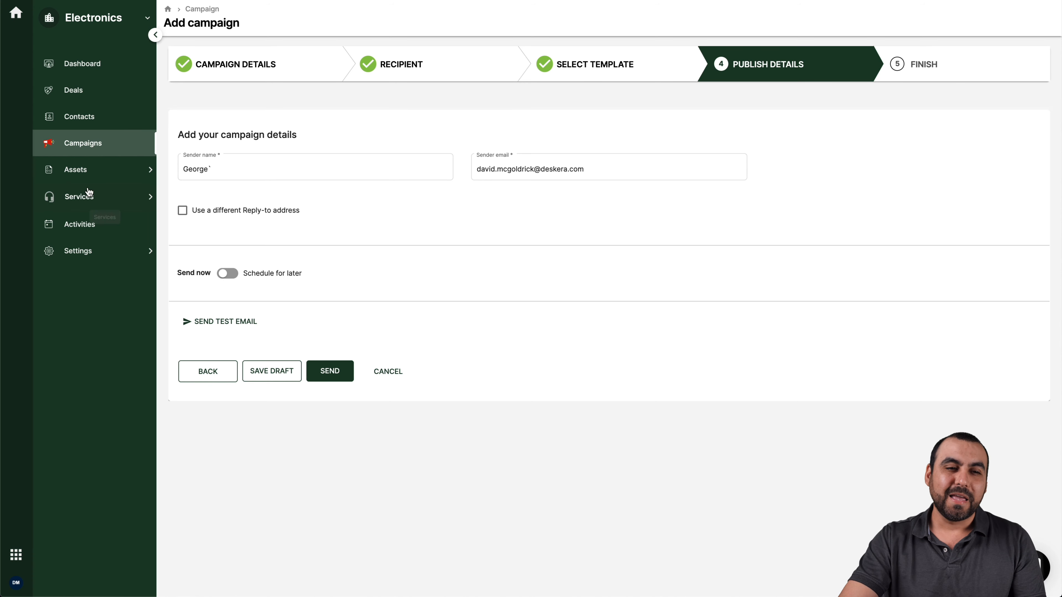
View the list of contact segments, check the form for adding a segment, and cancel it.
click(116, 168)
click(90, 197)
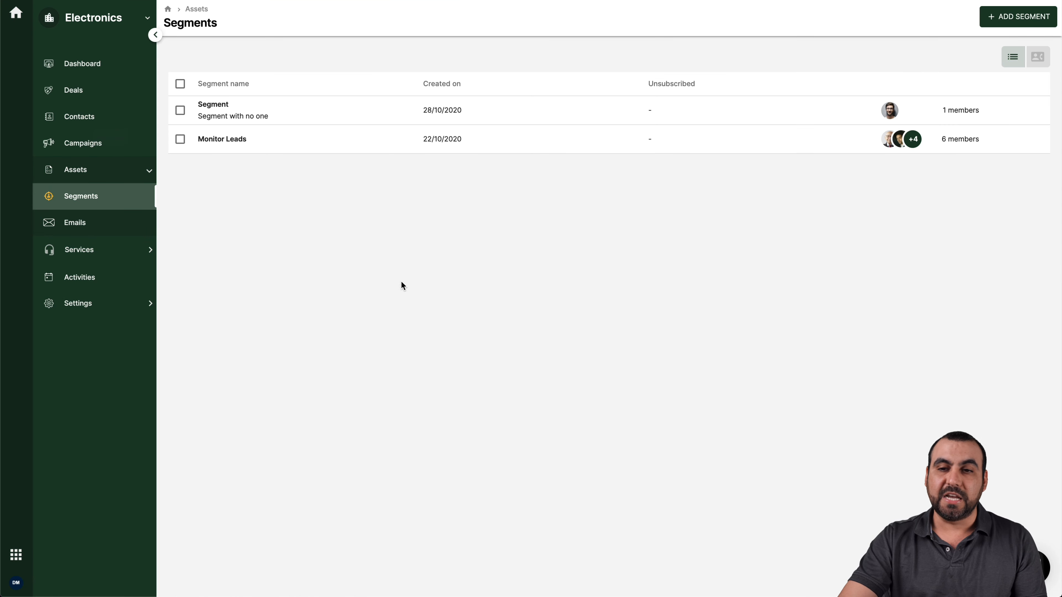
mouse_move(391, 153)
click(1018, 17)
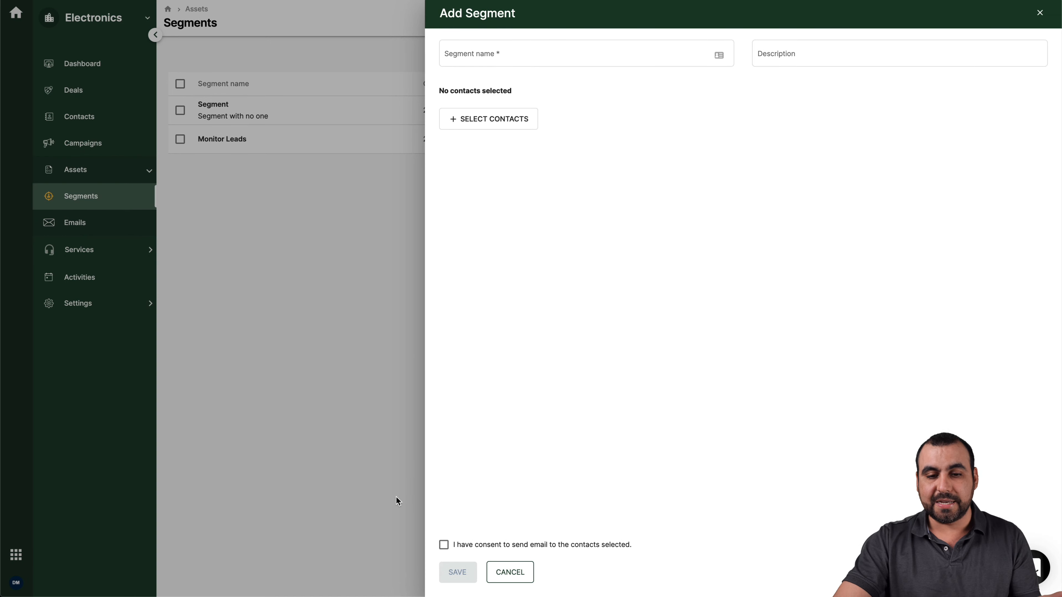
click(514, 570)
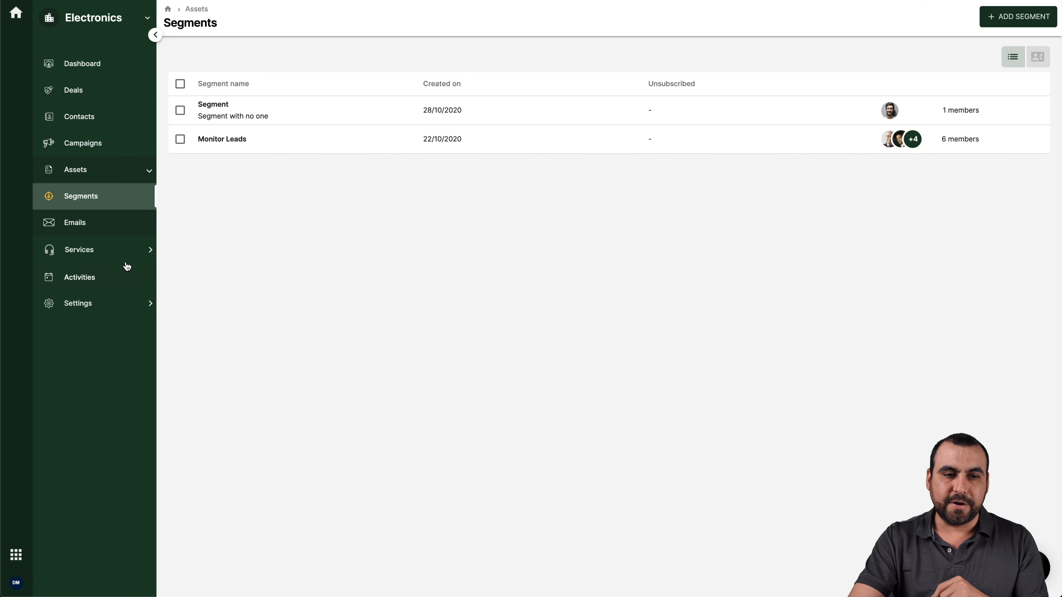
Look over the entries available under Services and Settings.
click(129, 250)
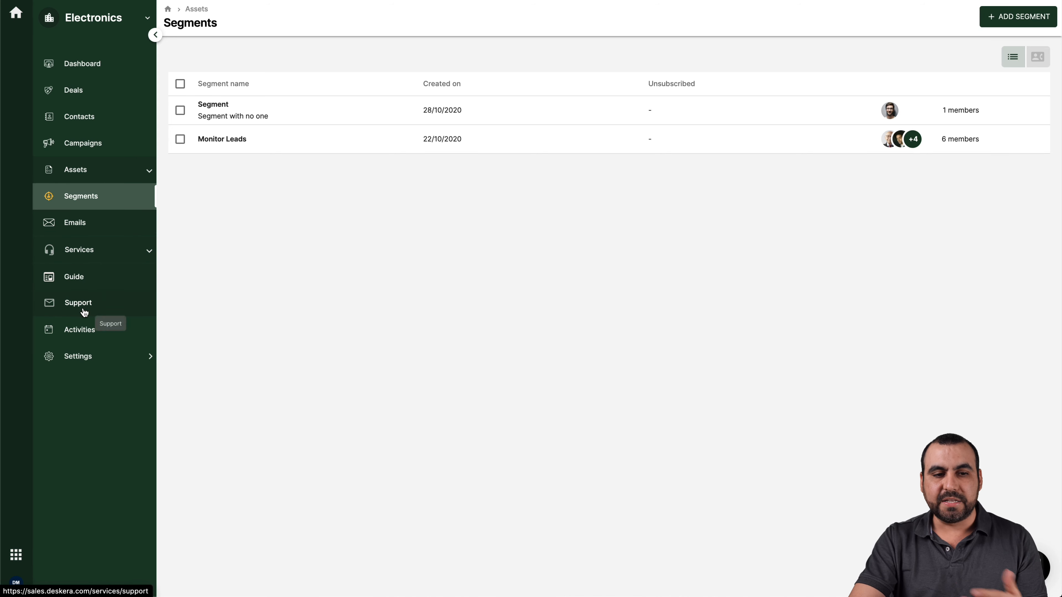
click(132, 353)
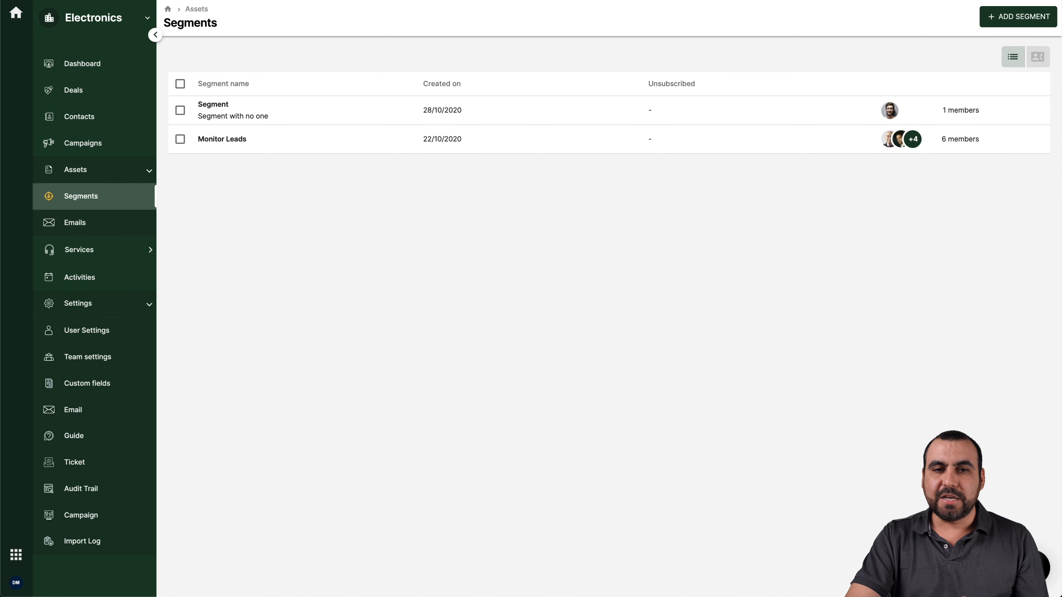
Switch to Deskera People and view the employee list.
click(603, 1)
click(967, 396)
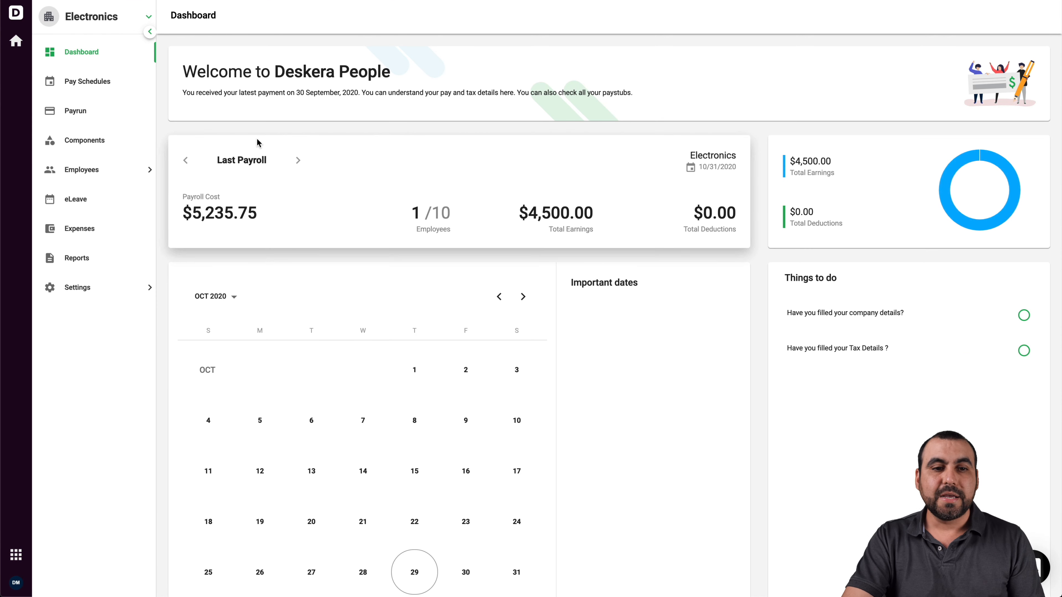
click(83, 169)
click(104, 198)
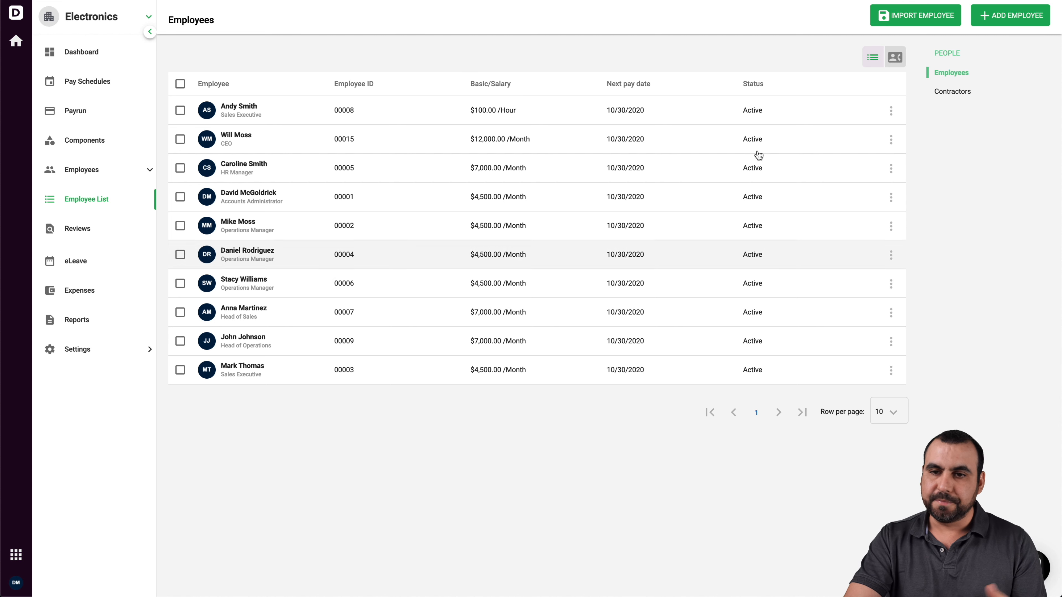
Start adding an employee and review the personal, contact and compensation fields, including the employment type and pay period options.
click(996, 21)
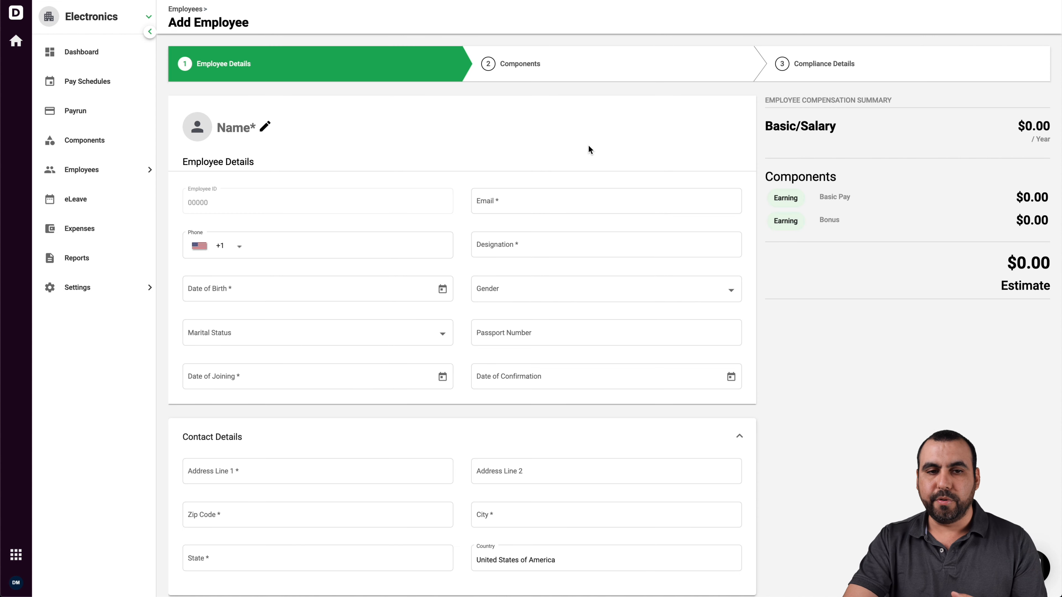
scroll(278, 197, down, 6)
click(385, 349)
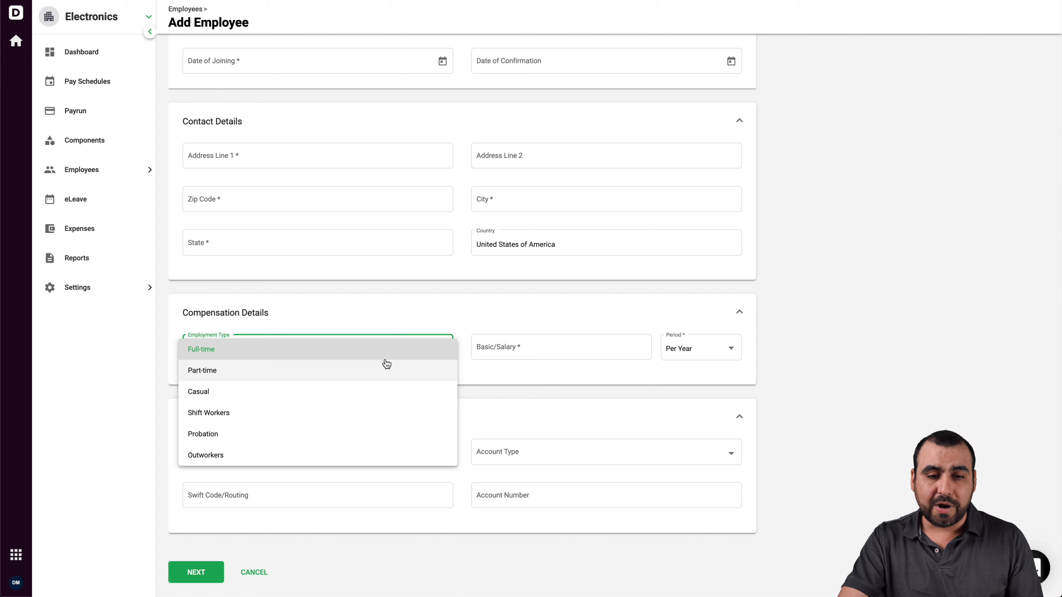
click(510, 381)
click(529, 347)
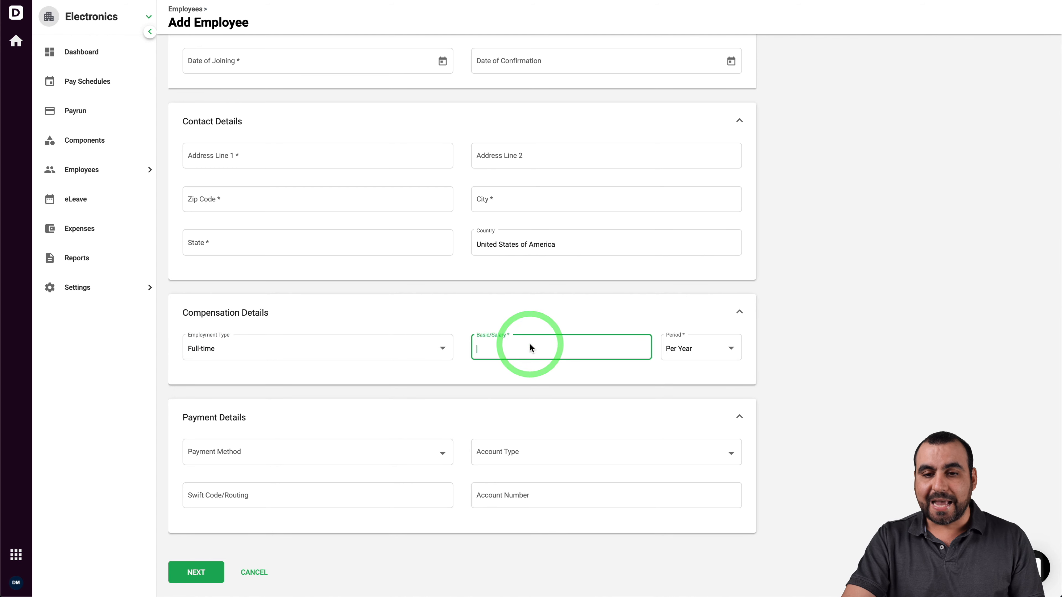
click(713, 356)
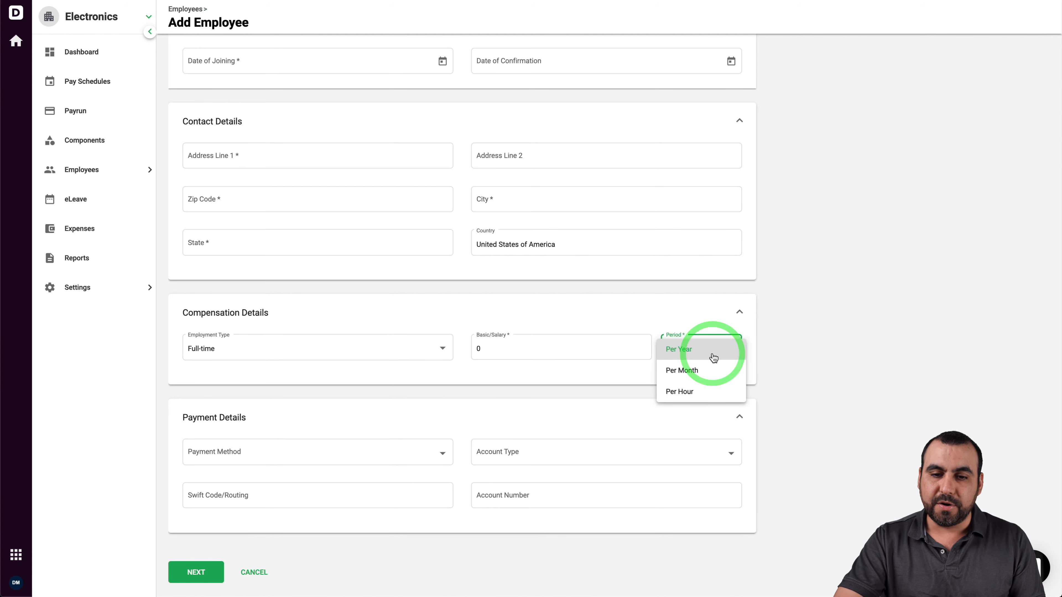
click(713, 358)
Check the payment method, account type and bank account fields for the new employee, and cancel the form.
click(271, 452)
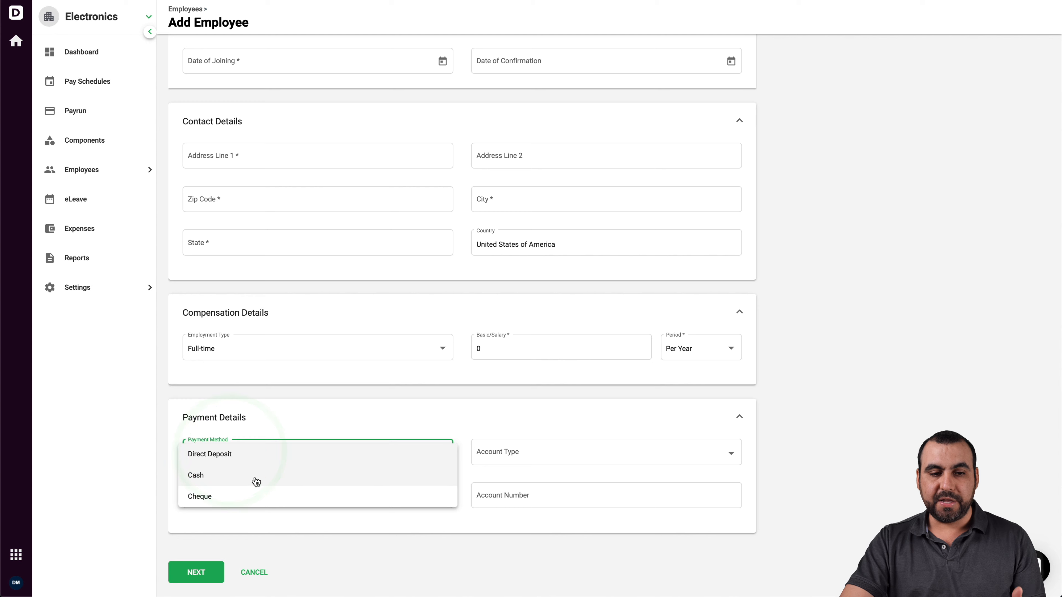
click(564, 452)
click(599, 447)
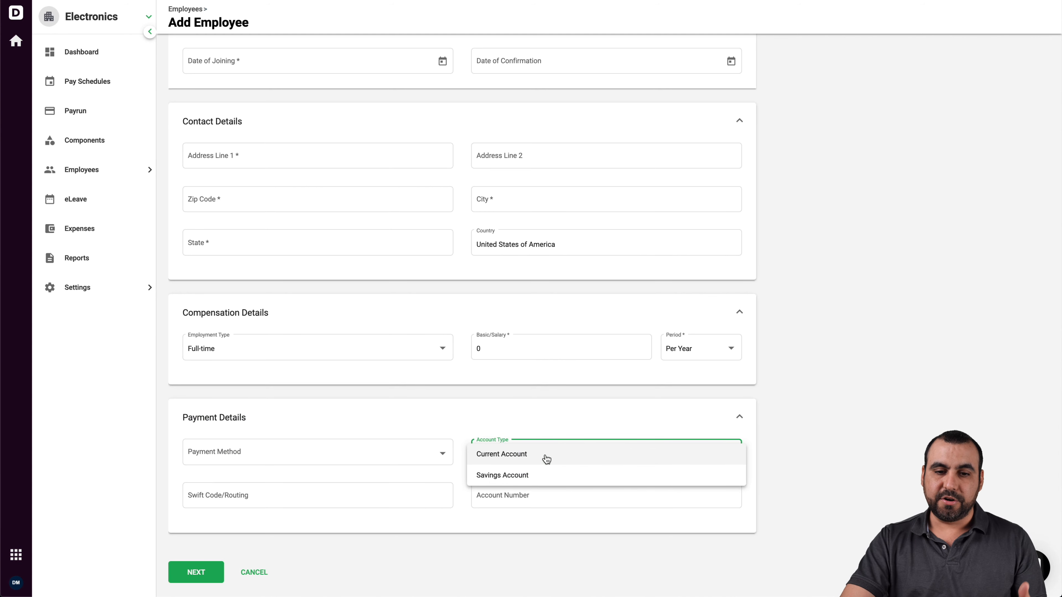
click(340, 490)
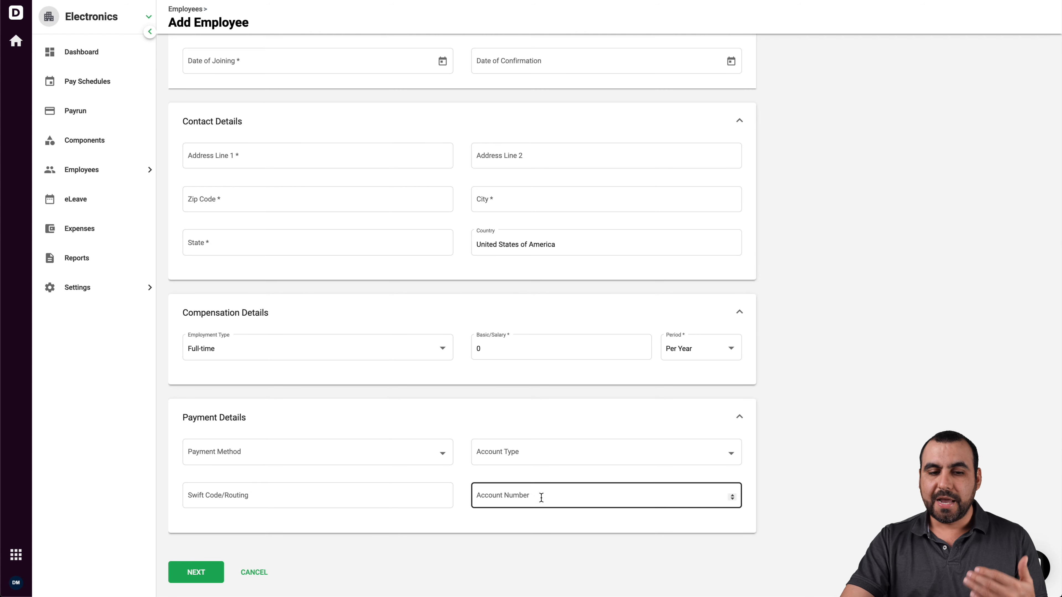
click(257, 572)
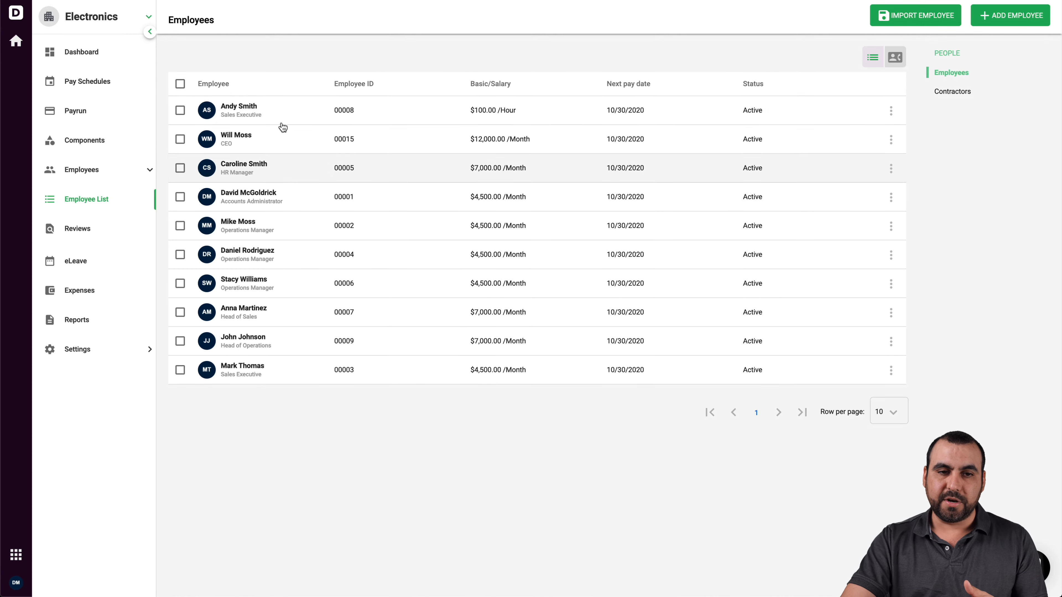
View the pay summary and recent paystubs of the hourly-paid Sales Executive.
click(249, 109)
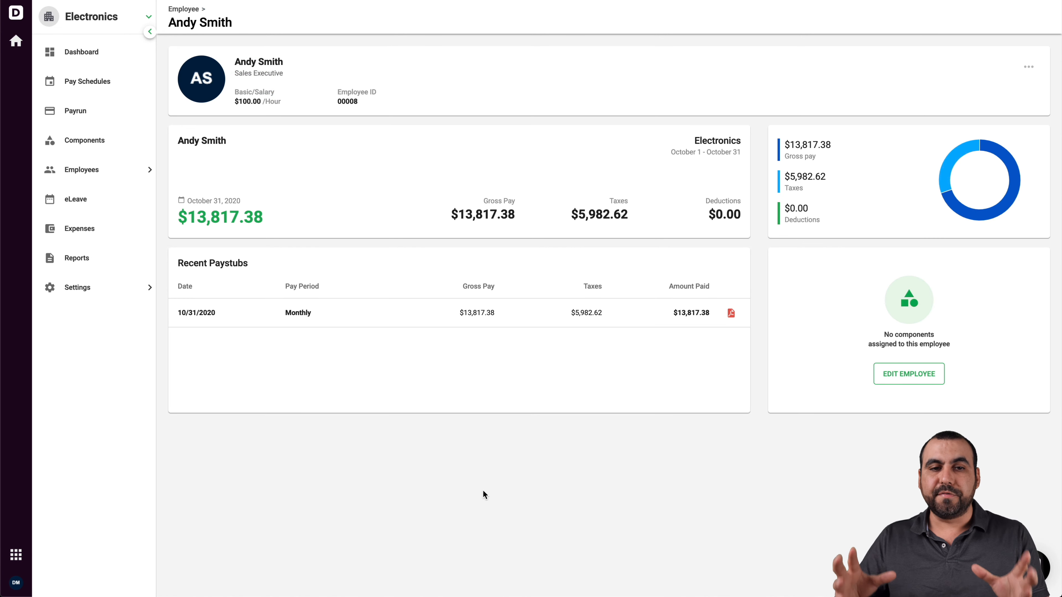
Review the pay period, work week, pay day and work period fields of a new pay schedule, and cancel it.
click(87, 81)
click(976, 16)
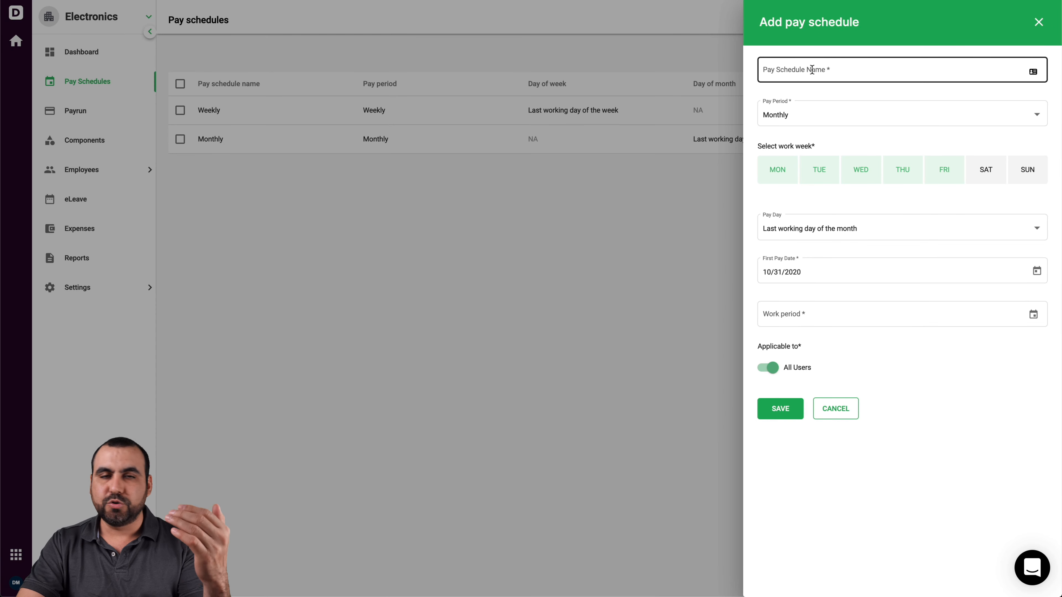
click(819, 118)
click(908, 395)
drag(756, 145, 804, 146)
click(802, 146)
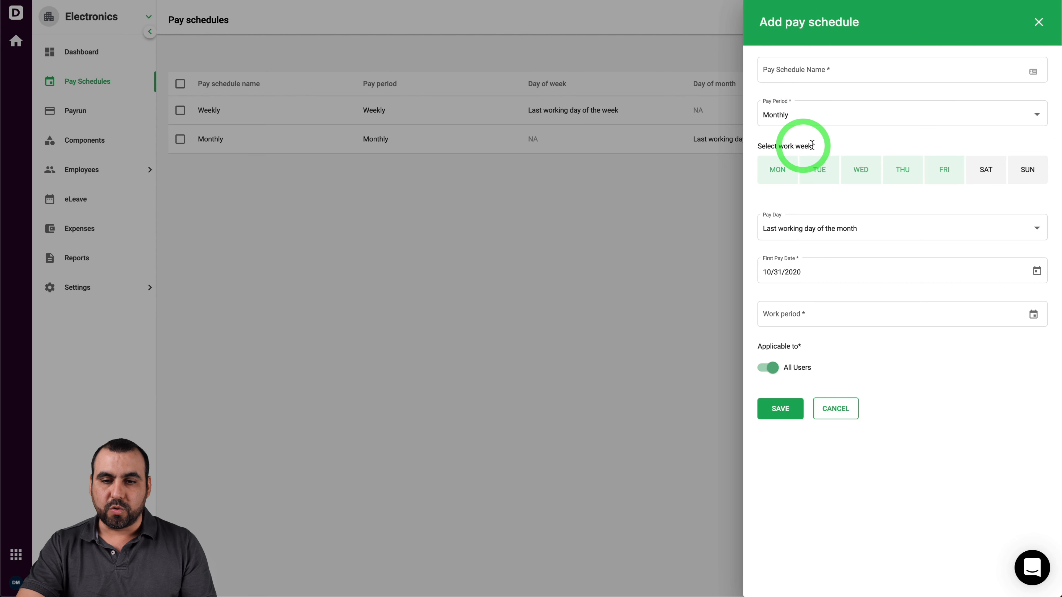
click(850, 232)
click(933, 445)
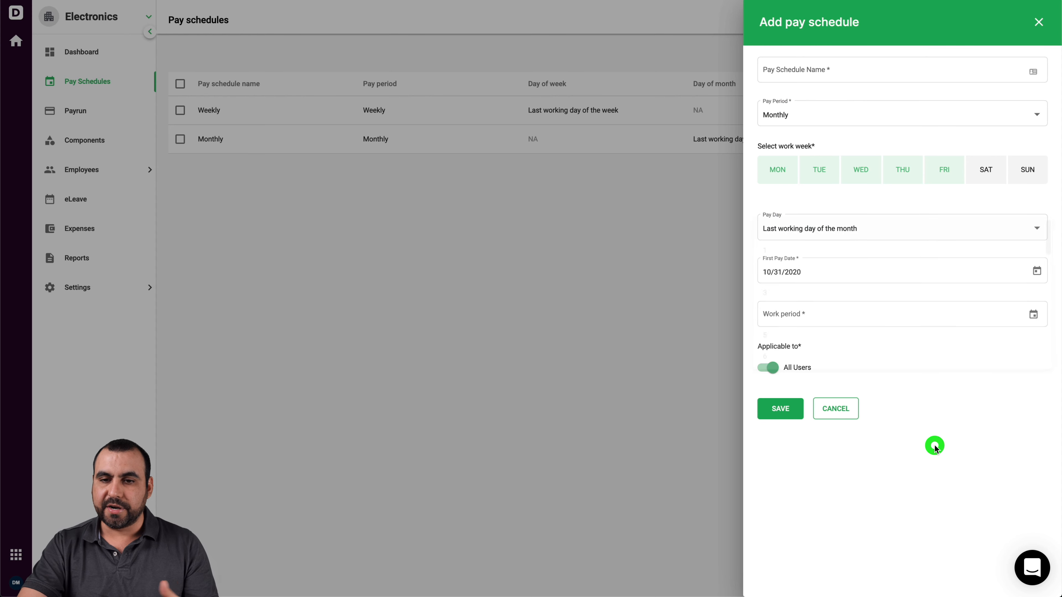
click(819, 313)
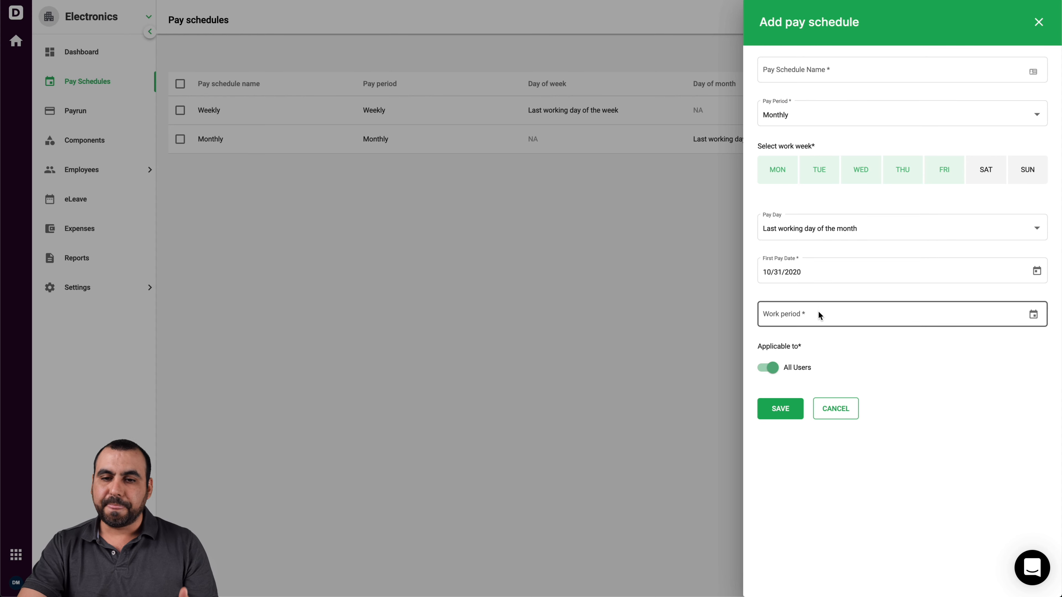
click(806, 349)
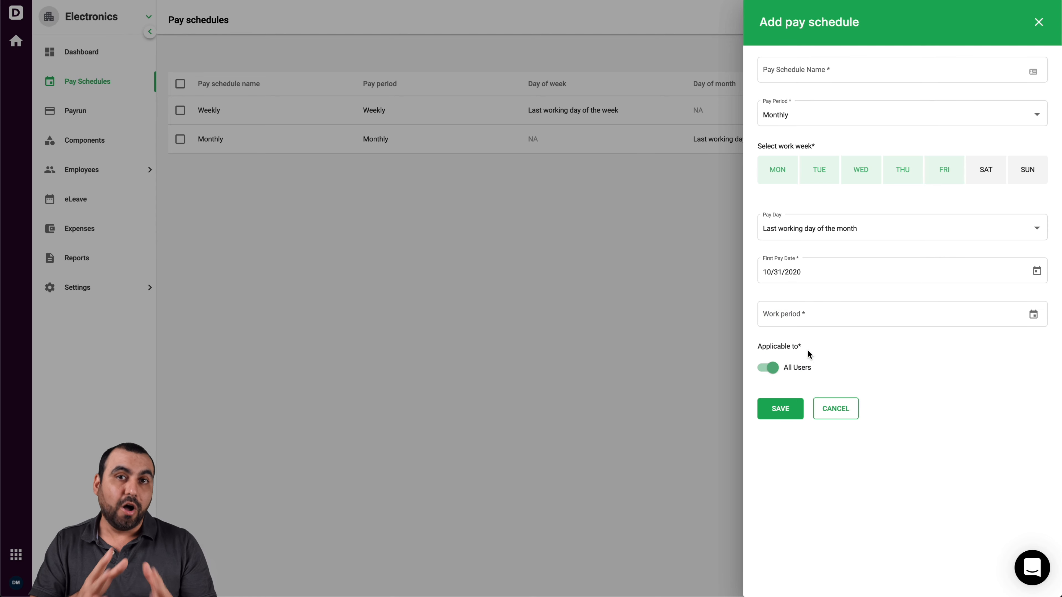
click(834, 412)
Open the Weekly pay schedule for editing and check its settings and the users it applies to.
click(248, 115)
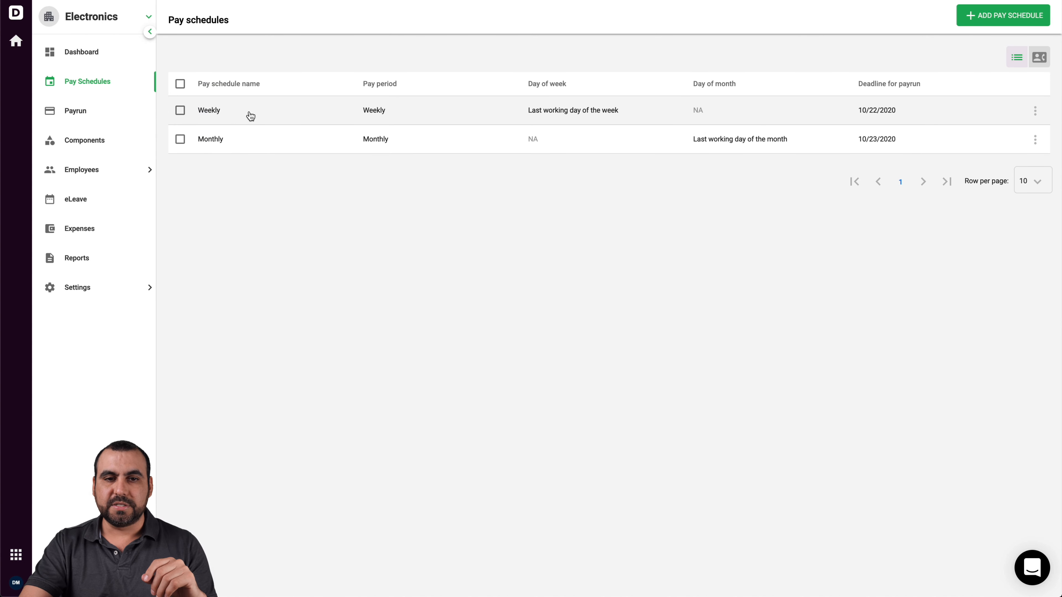
click(210, 112)
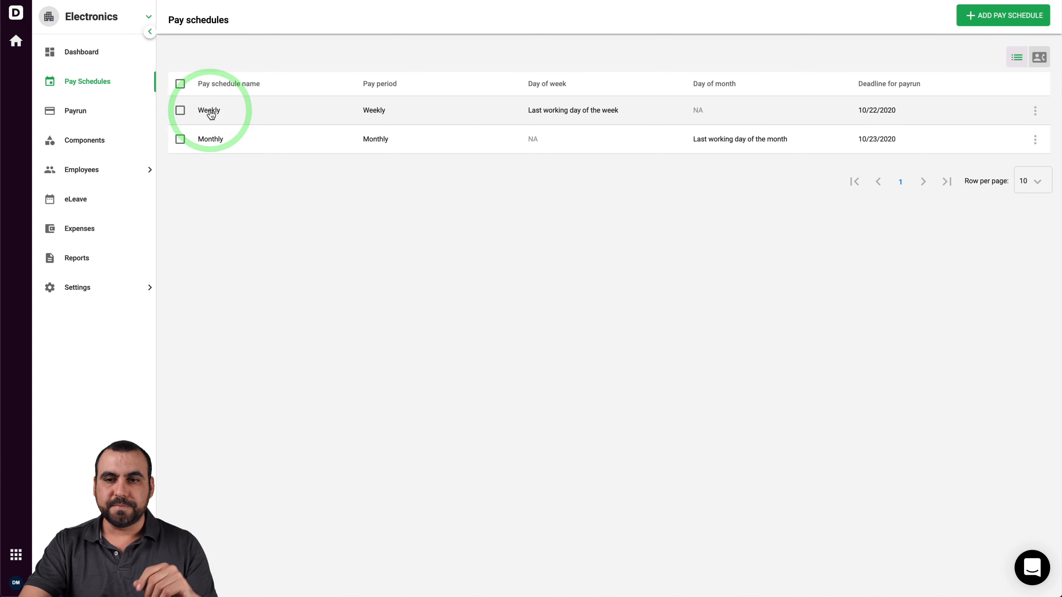
click(1035, 110)
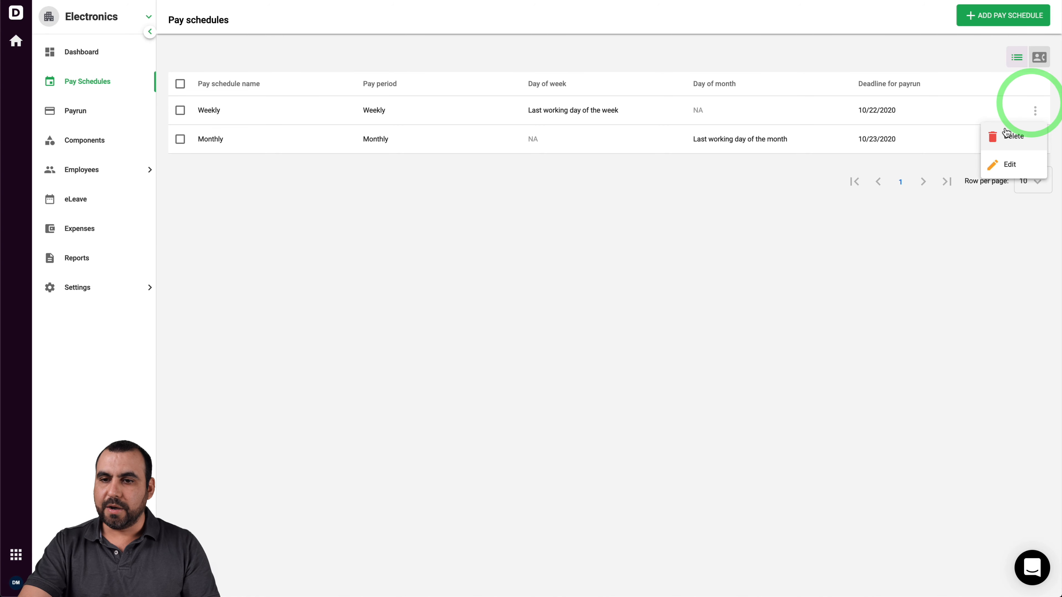
click(1010, 166)
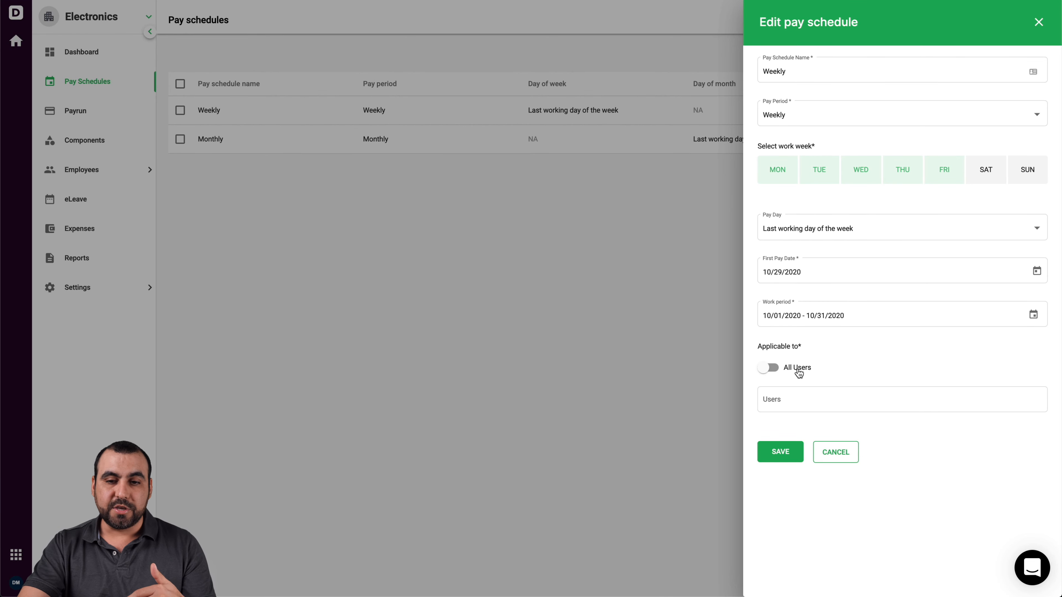
click(797, 398)
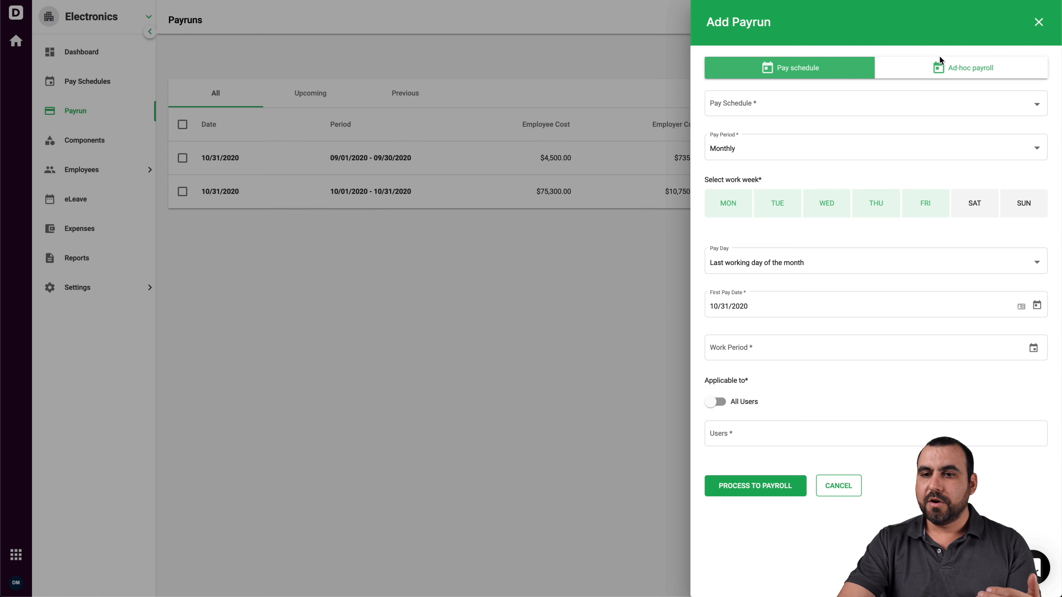
Check the ad-hoc payroll option for a new payrun and close the form.
click(942, 66)
click(630, 324)
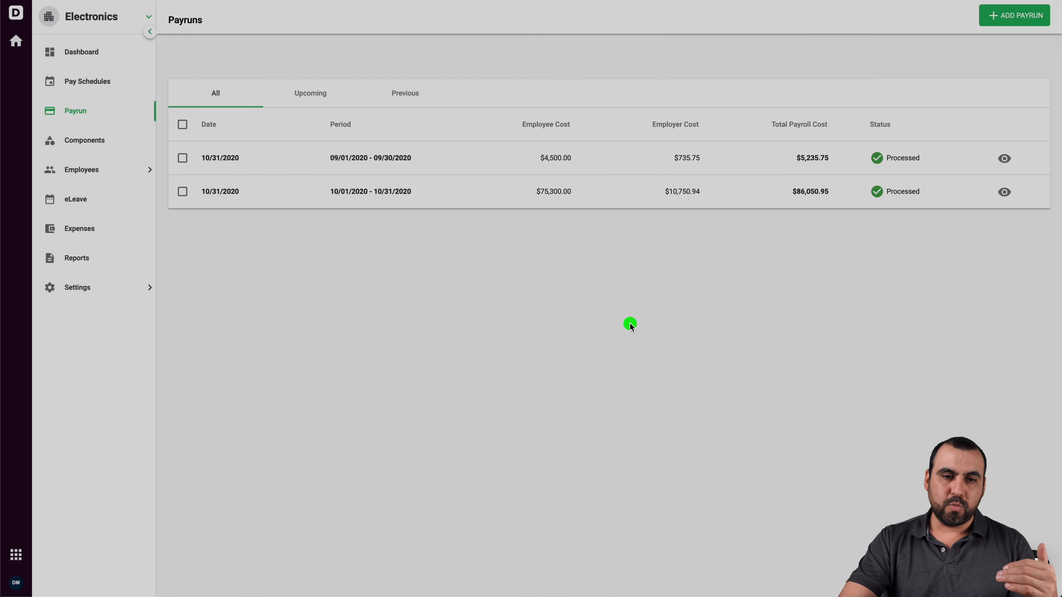
View the payment summary of the processed payrun for the period 09/01/2020 - 09/30/2020.
click(356, 157)
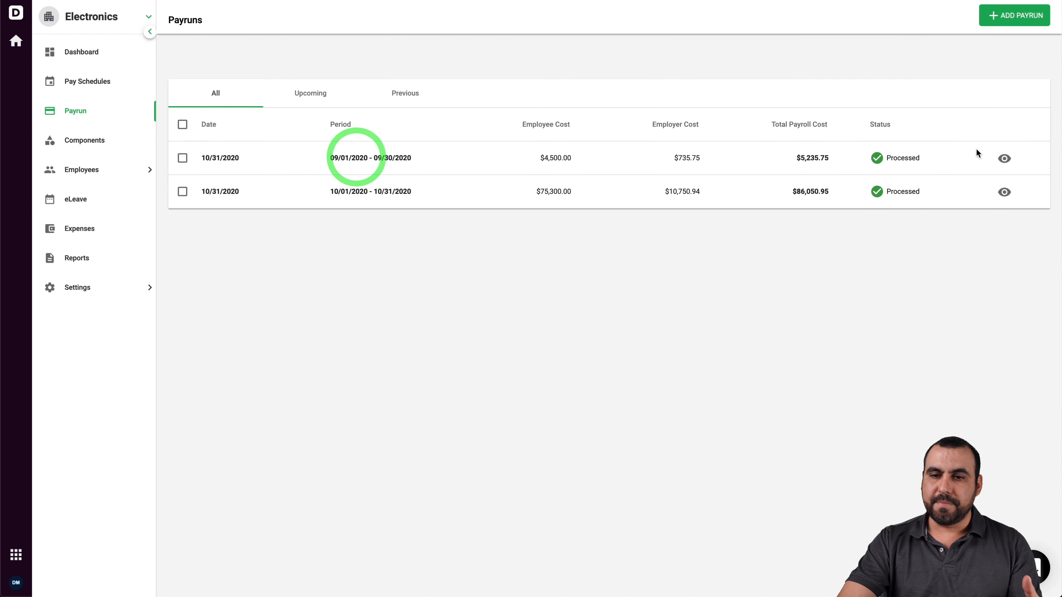
click(1004, 158)
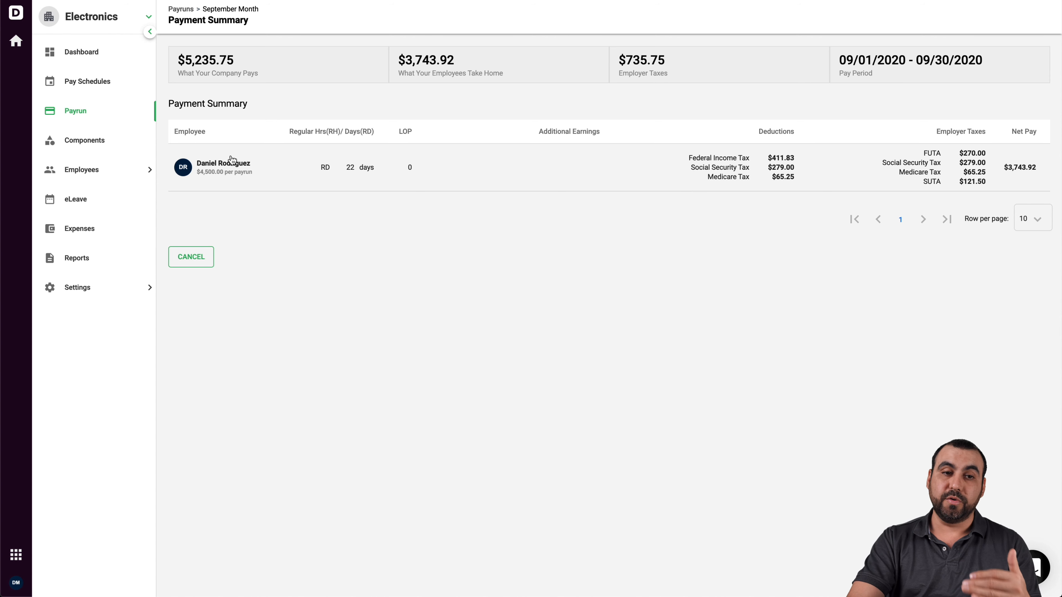
Open the Bonus pay component for editing and check its component name and type fields.
click(97, 143)
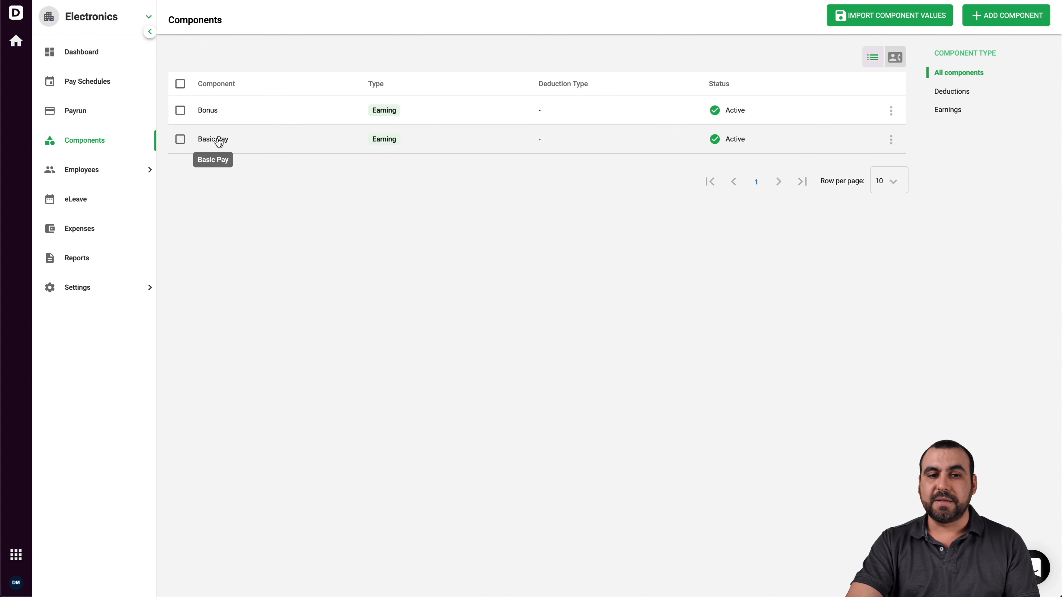
click(891, 111)
click(905, 165)
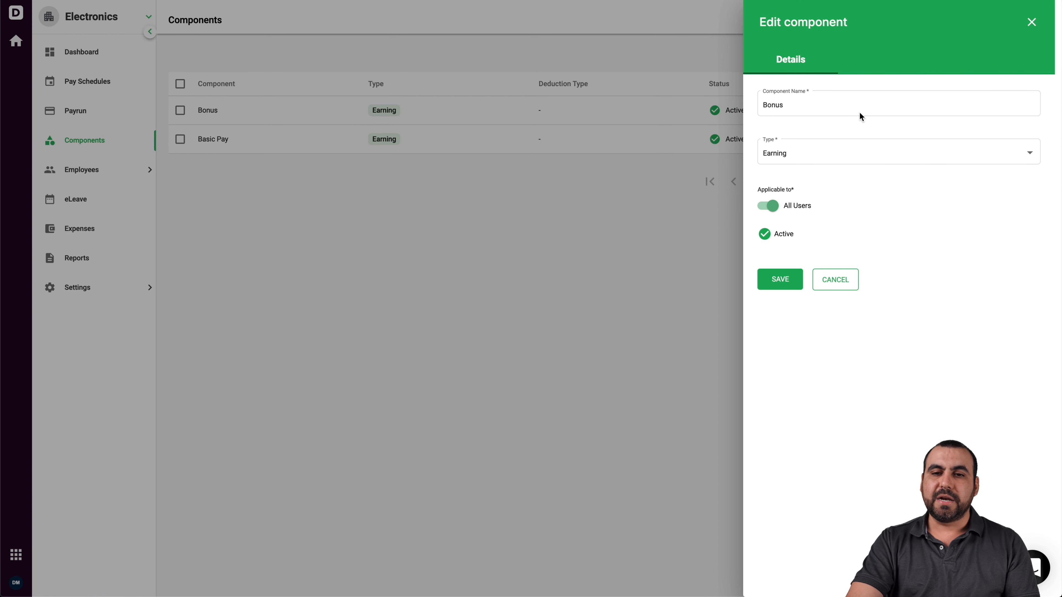
click(773, 103)
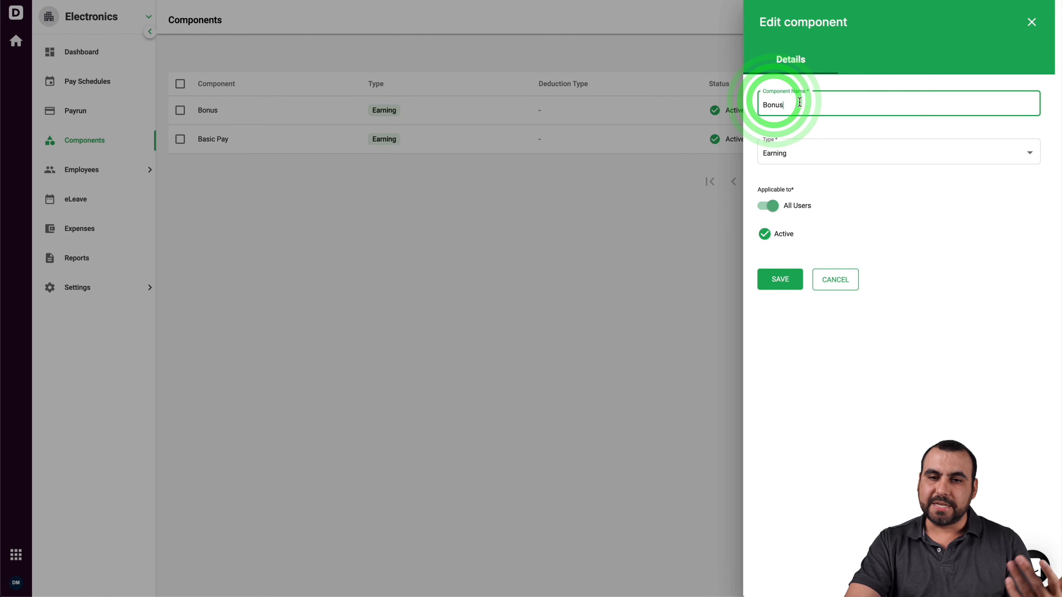
click(841, 147)
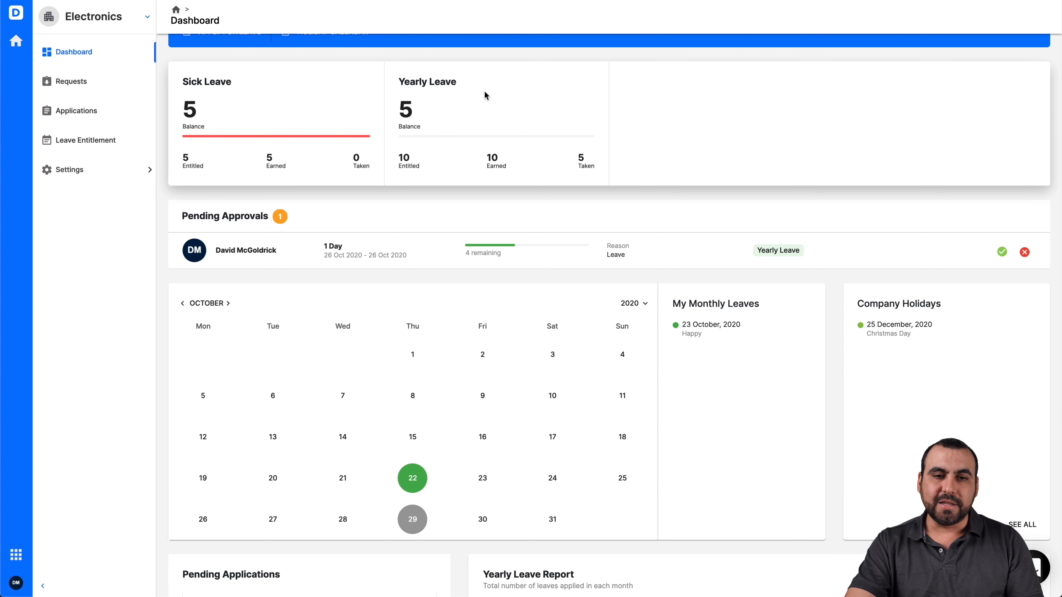
Look over the eLeave dashboard's leave balances, pending approvals, calendar, company holidays and yearly leave report.
right_click(492, 181)
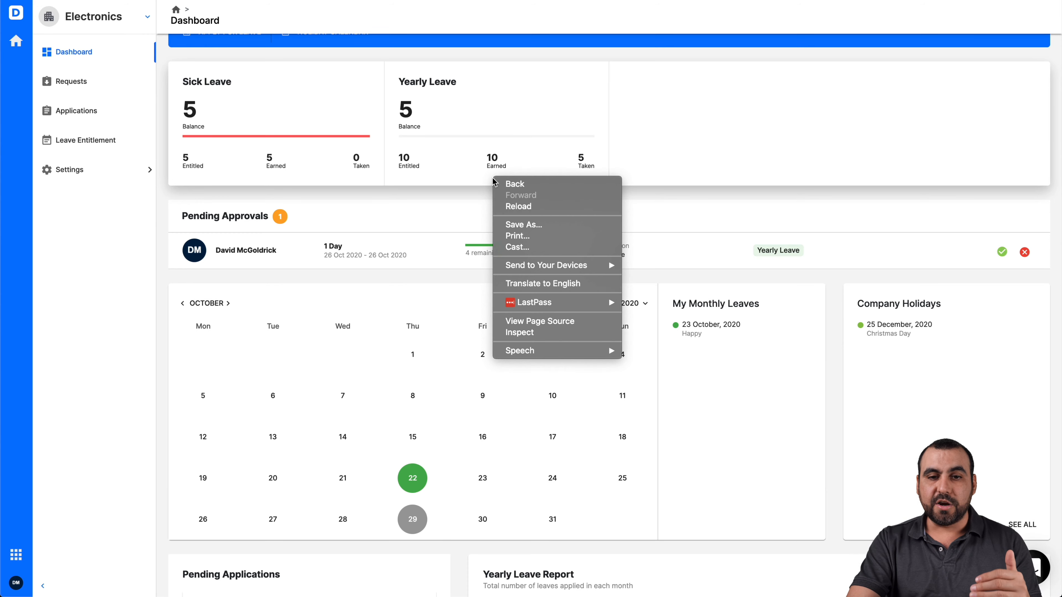
click(728, 232)
scroll(726, 232, down, 5)
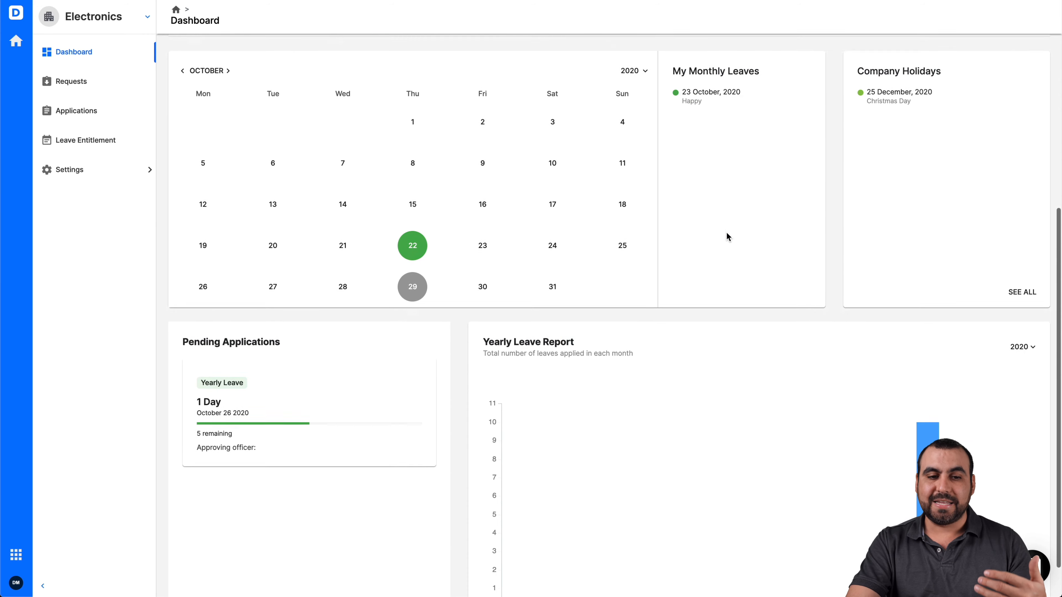
scroll(466, 259, up, 10)
Review the list of all leave requests and the sick and yearly leave entitlements of the employees.
click(72, 81)
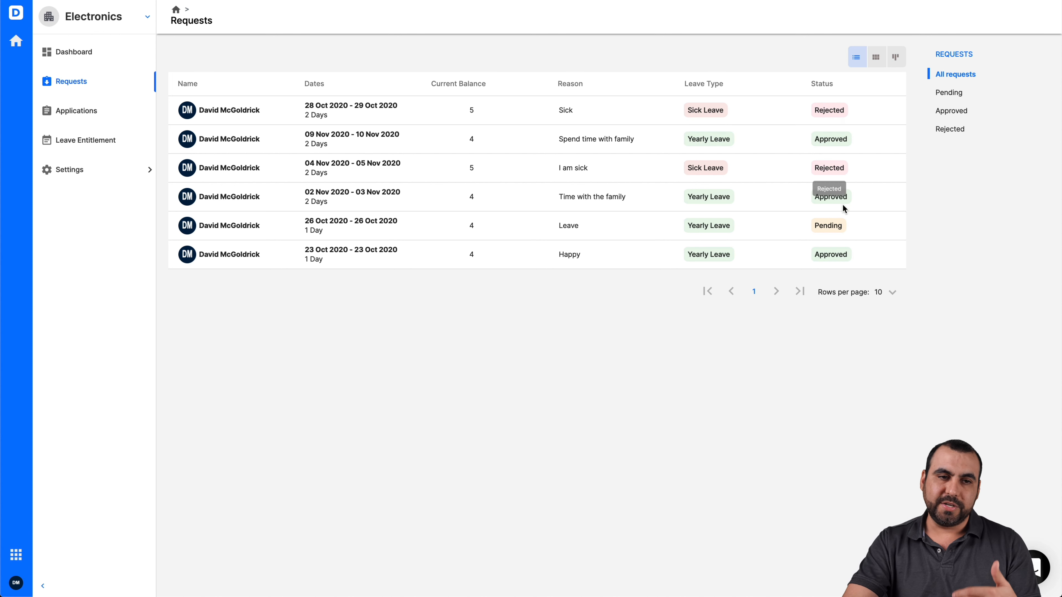
click(100, 142)
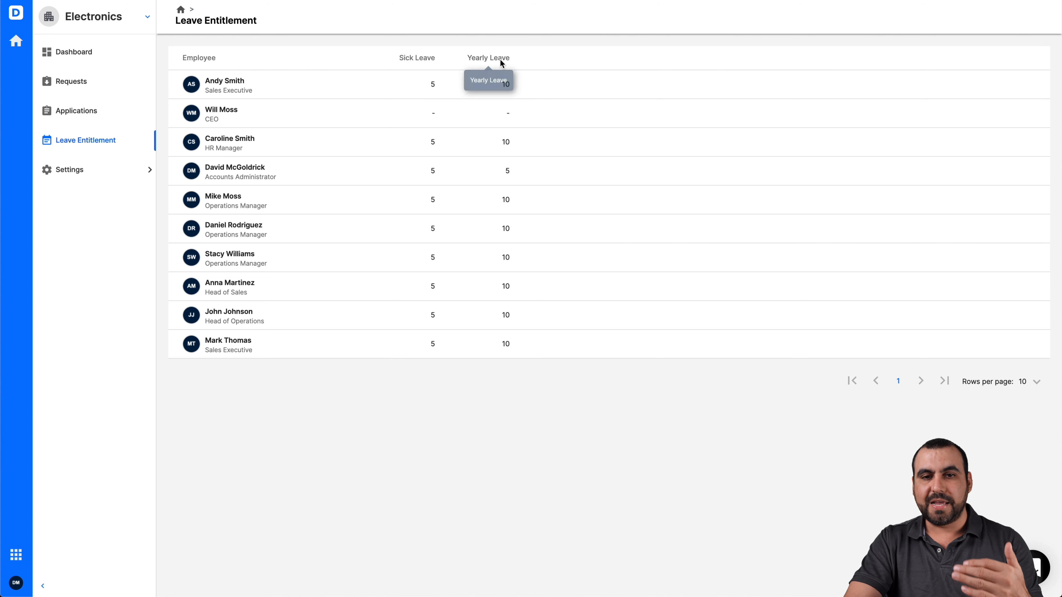
Review the name, date, description and recurrence fields of a new yearly holiday, and close the form without saving.
click(113, 175)
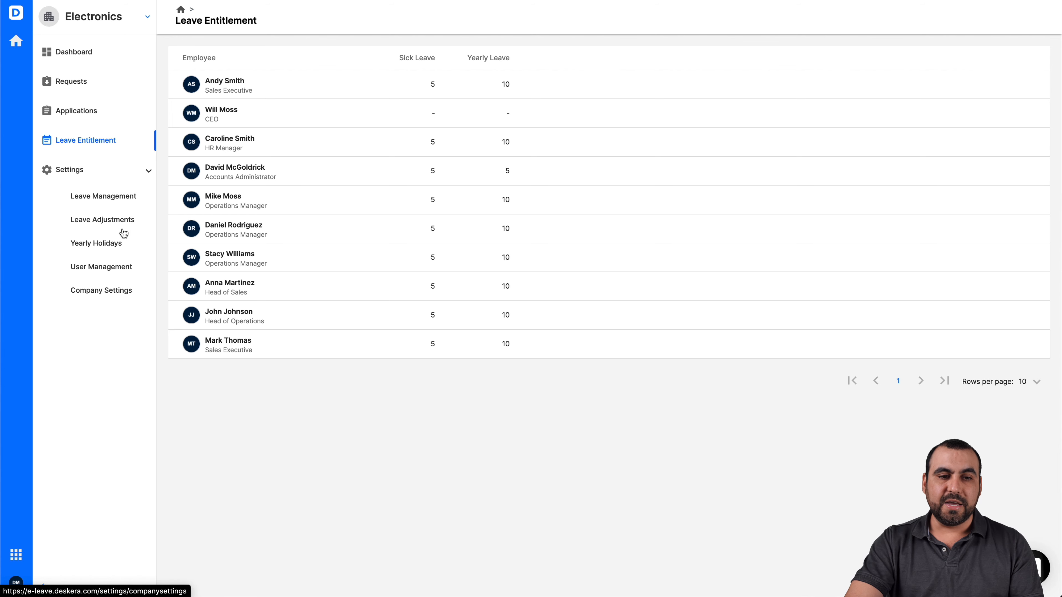
click(112, 246)
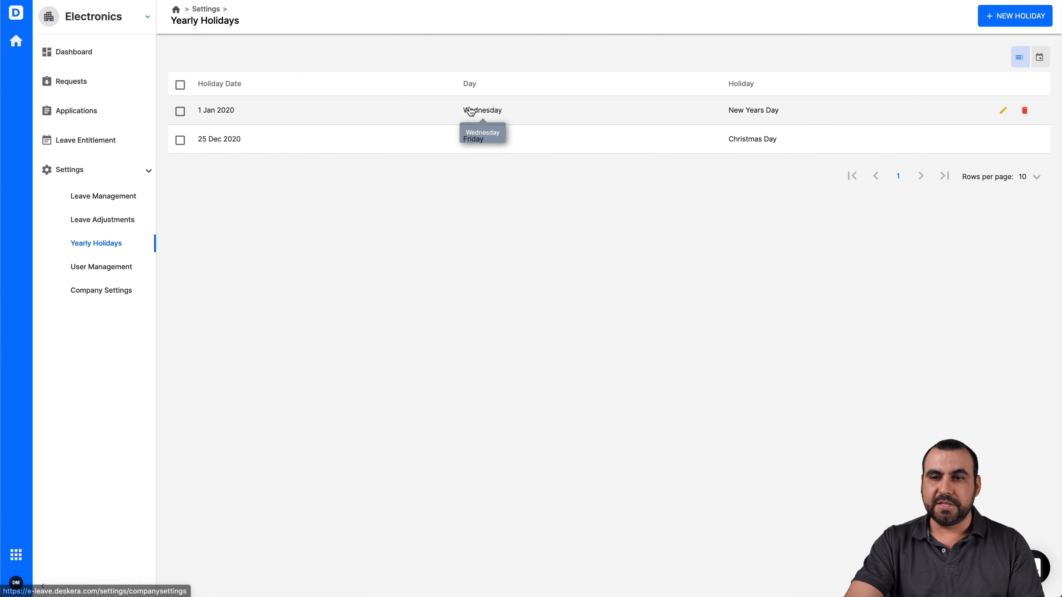
click(1026, 10)
click(793, 72)
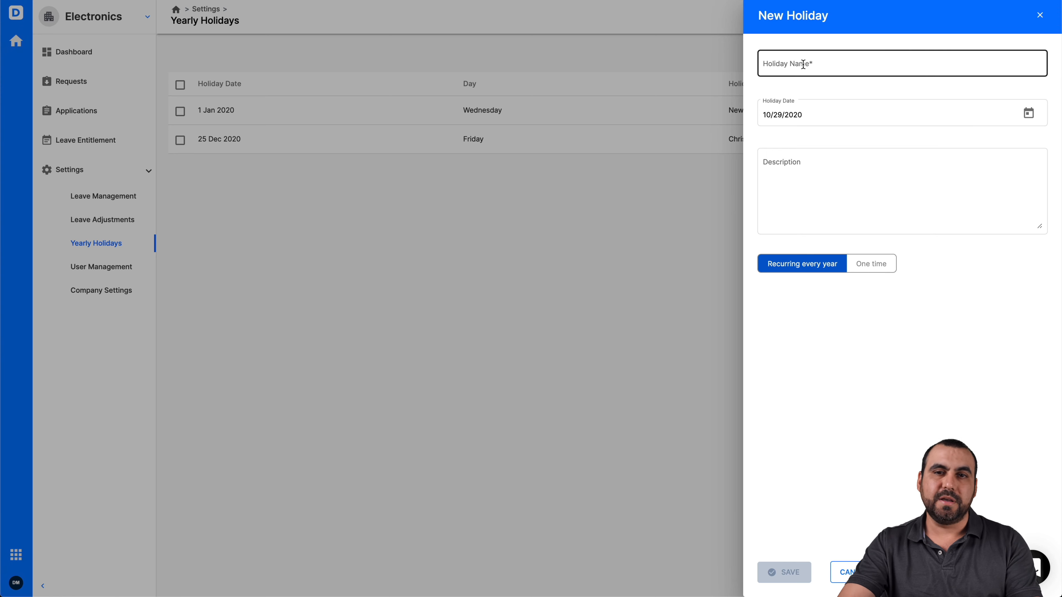
click(815, 112)
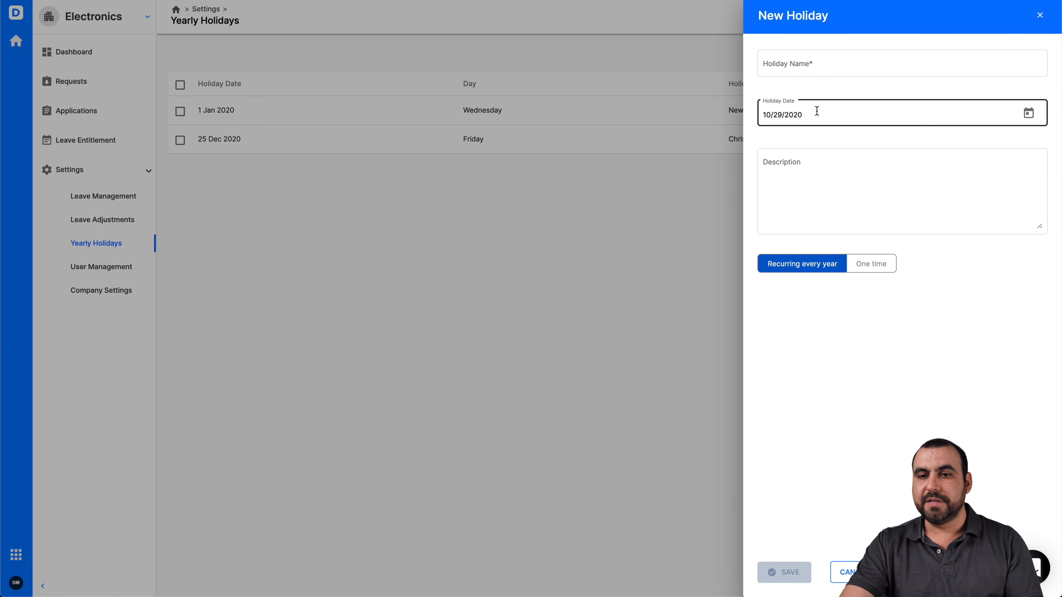
click(799, 208)
click(826, 267)
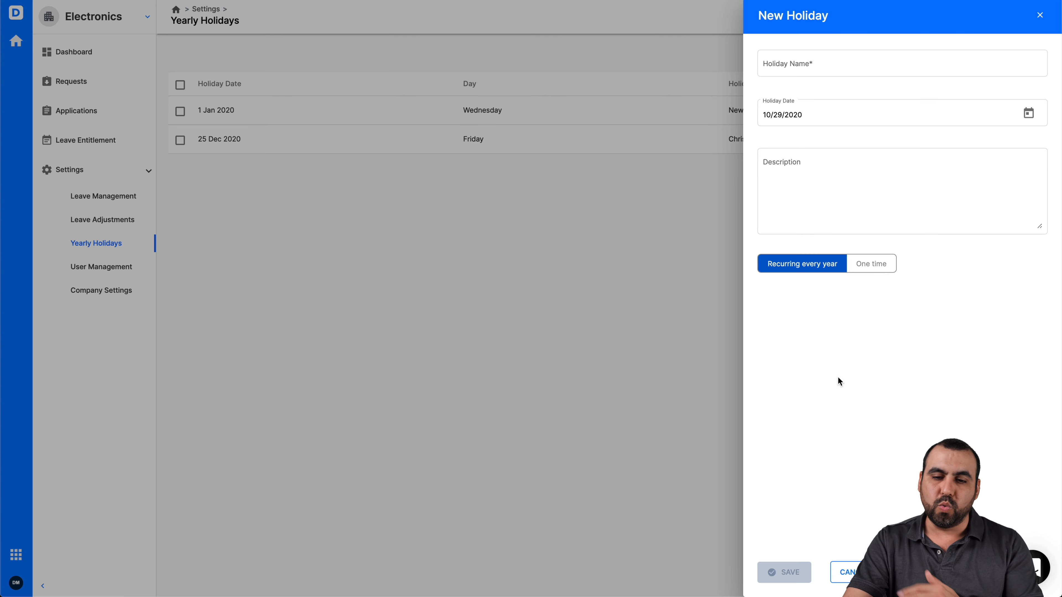
click(420, 407)
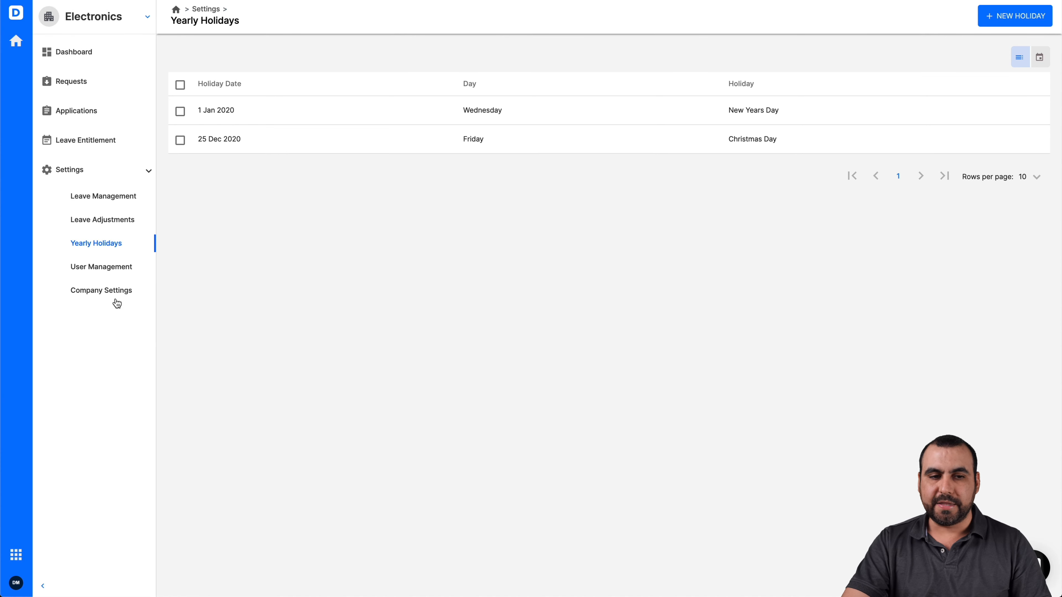